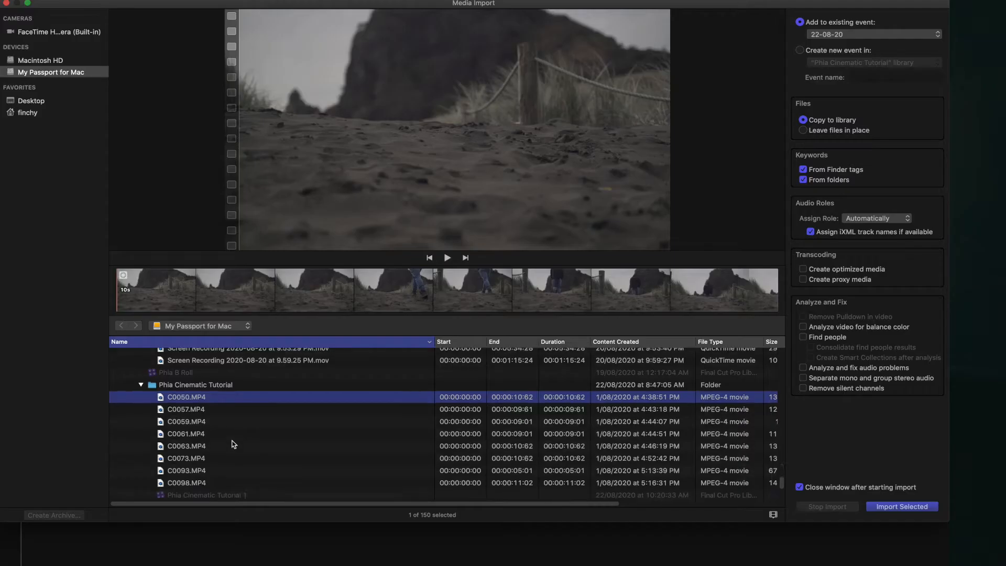
Step: Import clips C0050 to C0098 from the Phia Cinematic Tutorial folder into event 22-08-20, copying them to the library
{"action": "scroll", "coordinate": [227, 441], "scroll_direction": "down", "scroll_amount": 5}
{"action": "left_click", "coordinate": [201, 423], "text": "shift"}
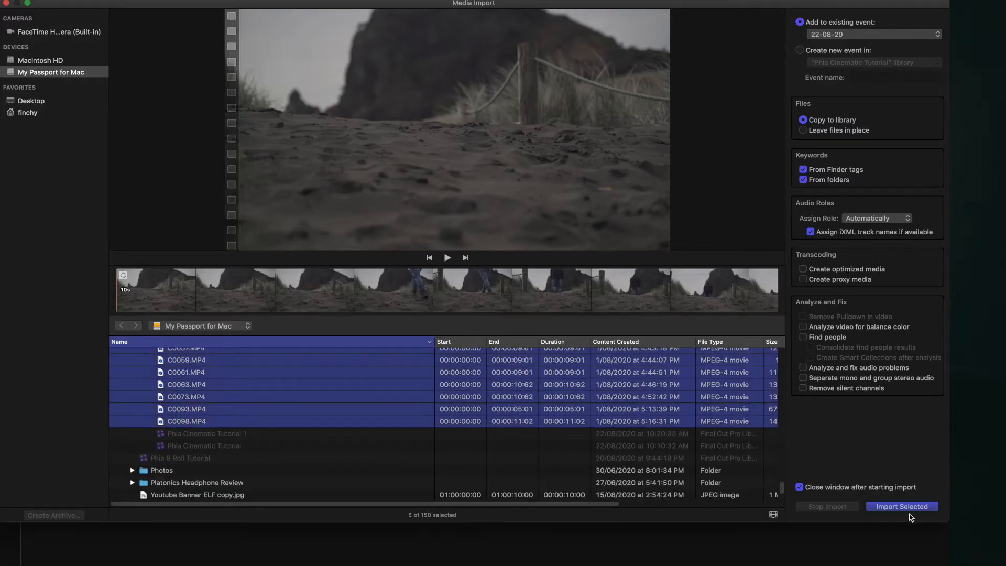
{"action": "left_click", "coordinate": [909, 514]}
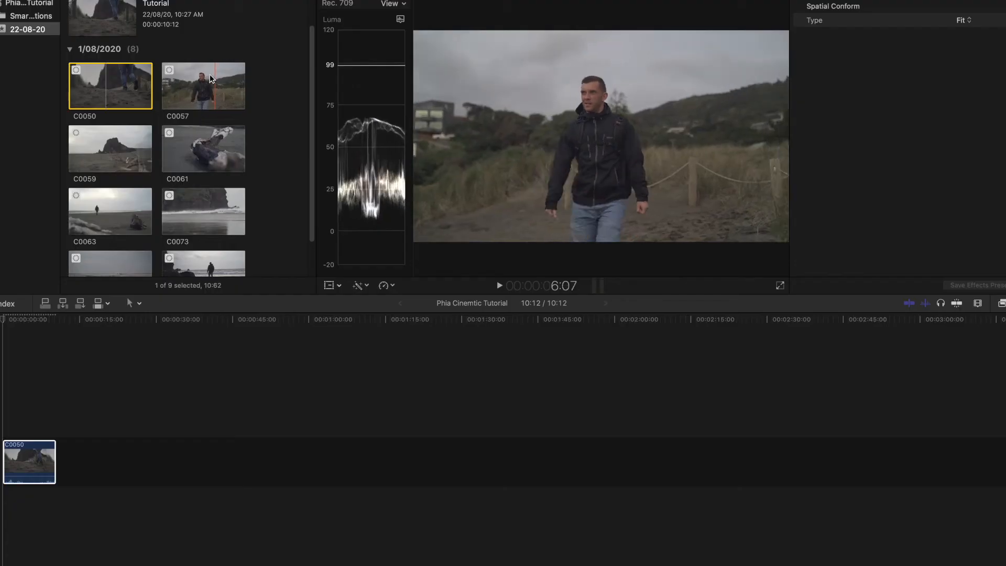
Step: Append clips C0057, C0059 and C0061 to the timeline in that order after C0050
{"action": "left_click", "coordinate": [205, 75]}
{"action": "left_click_drag", "start_coordinate": [206, 75], "coordinate": [88, 460]}
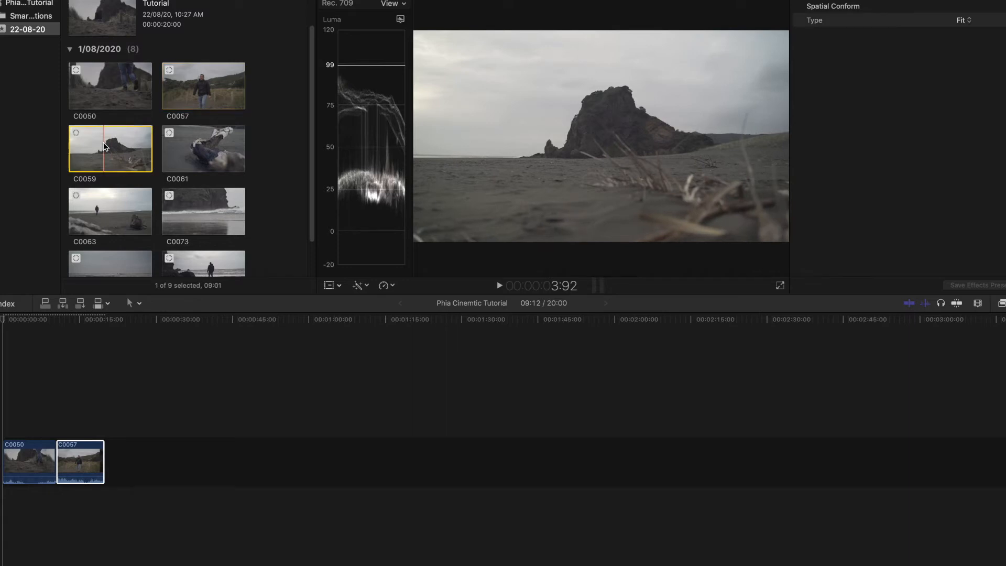
{"action": "left_click_drag", "start_coordinate": [126, 238], "coordinate": [121, 452]}
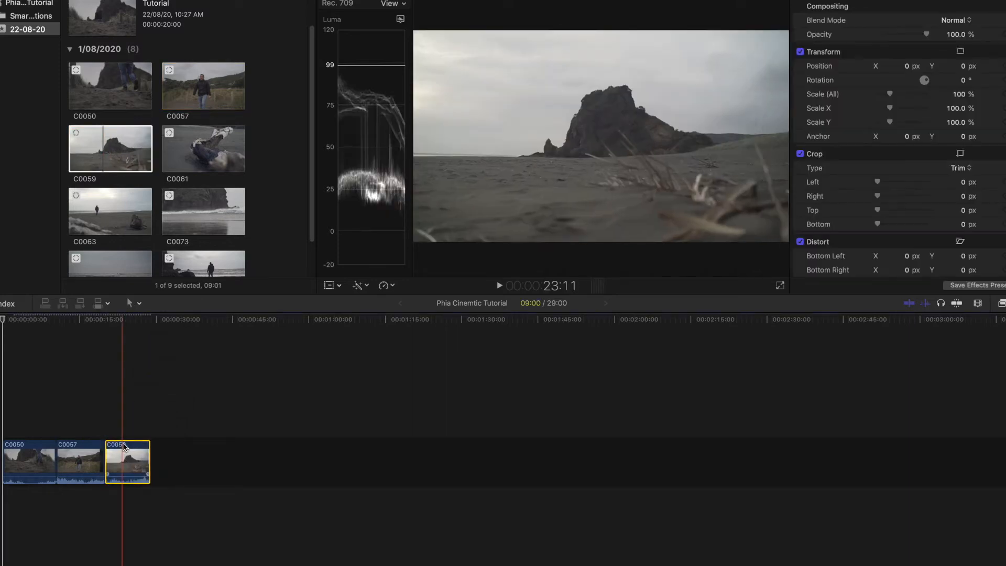
{"action": "left_click", "coordinate": [201, 153]}
{"action": "left_click_drag", "start_coordinate": [200, 153], "coordinate": [179, 443]}
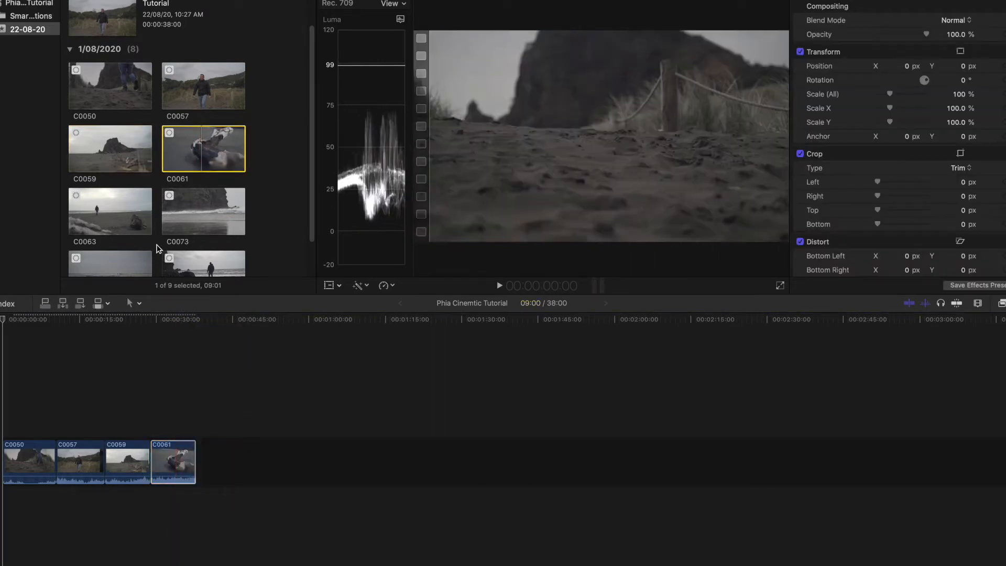
Step: Append clips C0063, C0093, C0073 and C0098 to the end of the timeline in that order
{"action": "scroll", "coordinate": [156, 244], "scroll_direction": "down", "scroll_amount": 3}
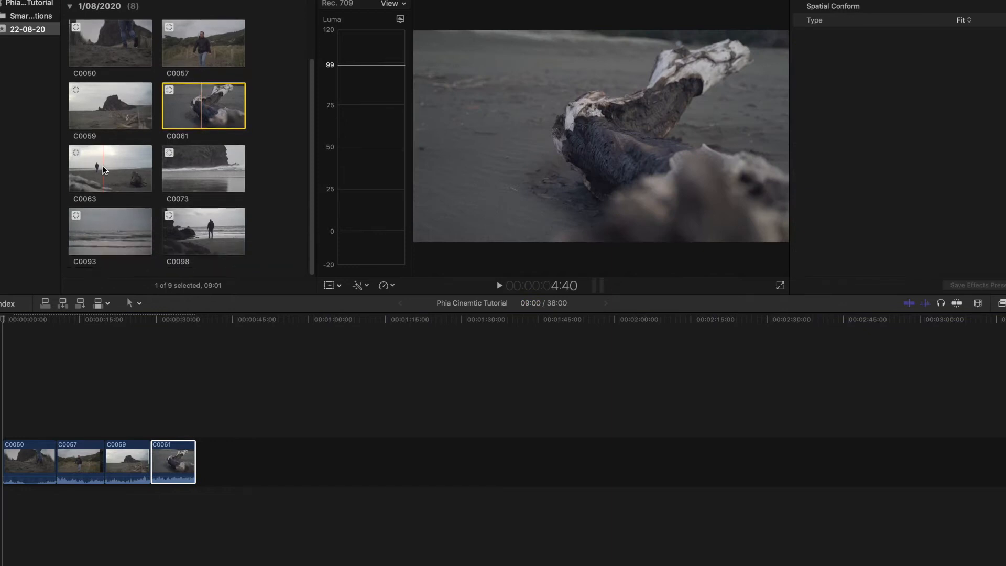
{"action": "left_click", "coordinate": [111, 164]}
{"action": "left_click_drag", "start_coordinate": [134, 186], "coordinate": [220, 469]}
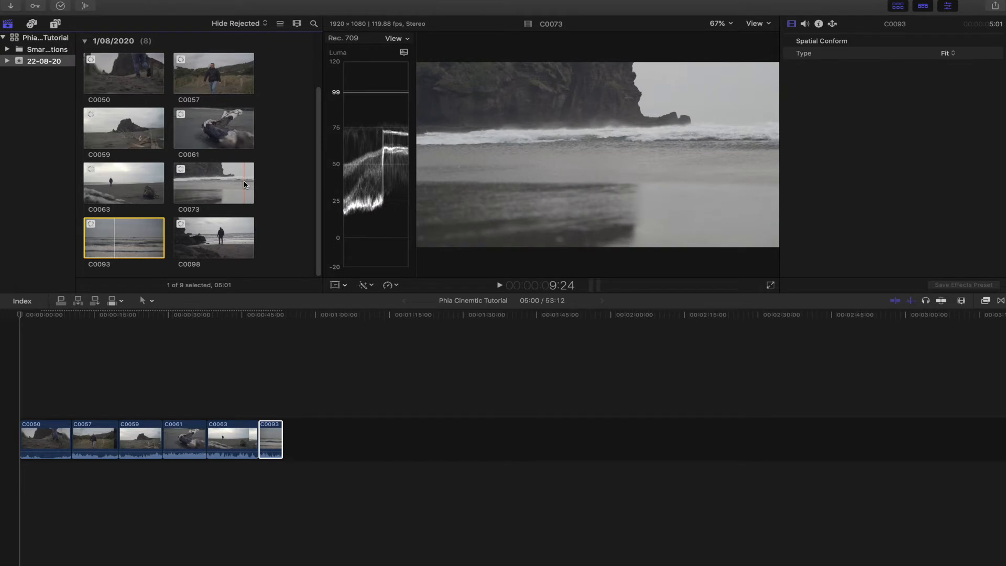
{"action": "left_click", "coordinate": [243, 183]}
{"action": "left_click_drag", "start_coordinate": [244, 183], "coordinate": [289, 434]}
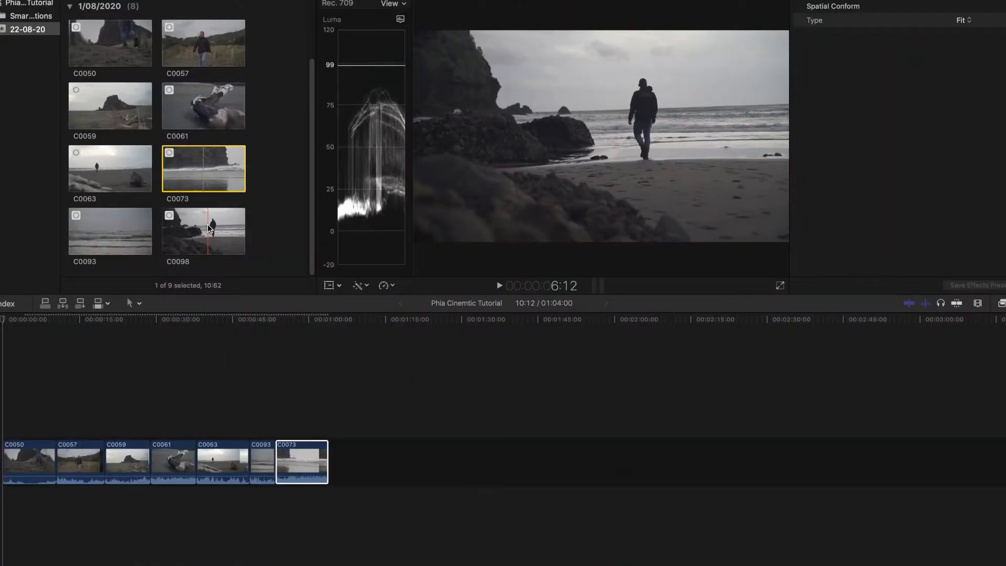
{"action": "left_click_drag", "start_coordinate": [209, 228], "coordinate": [370, 460]}
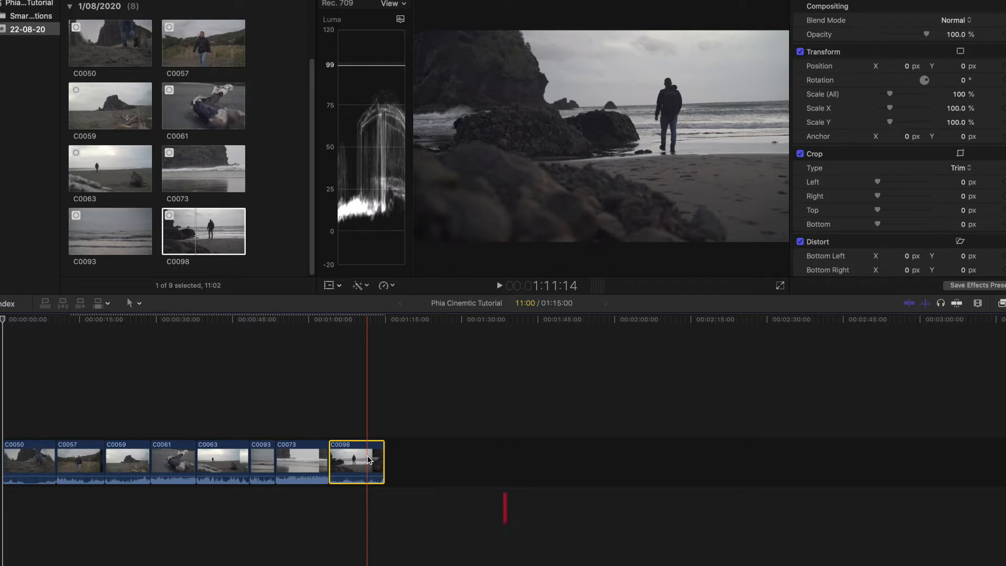
Step: Look over the assembled clip sequence in the timeline at wider and closer zoom levels, ending at its start
{"action": "key", "text": "super+minus"}
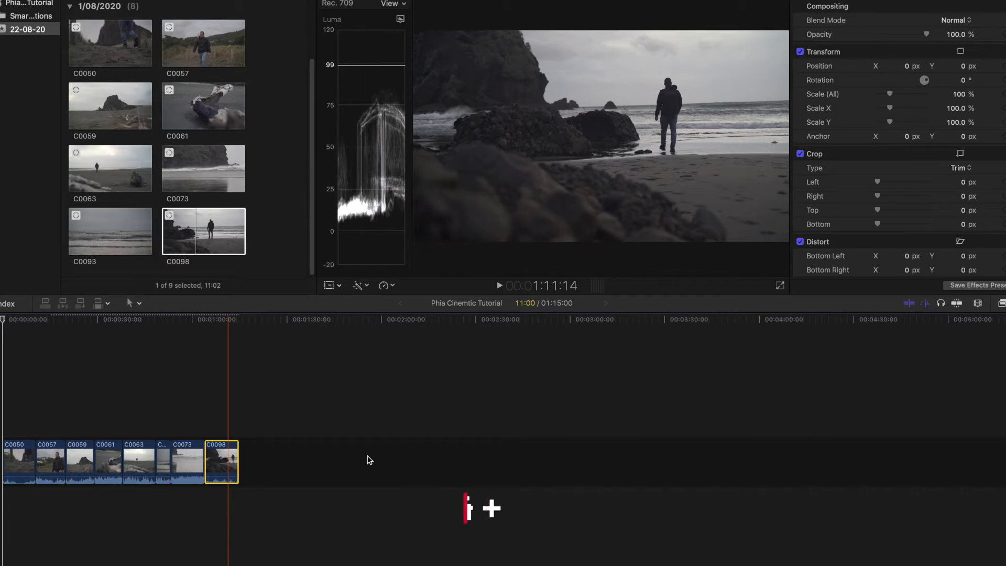
{"action": "key", "text": "super+equal"}
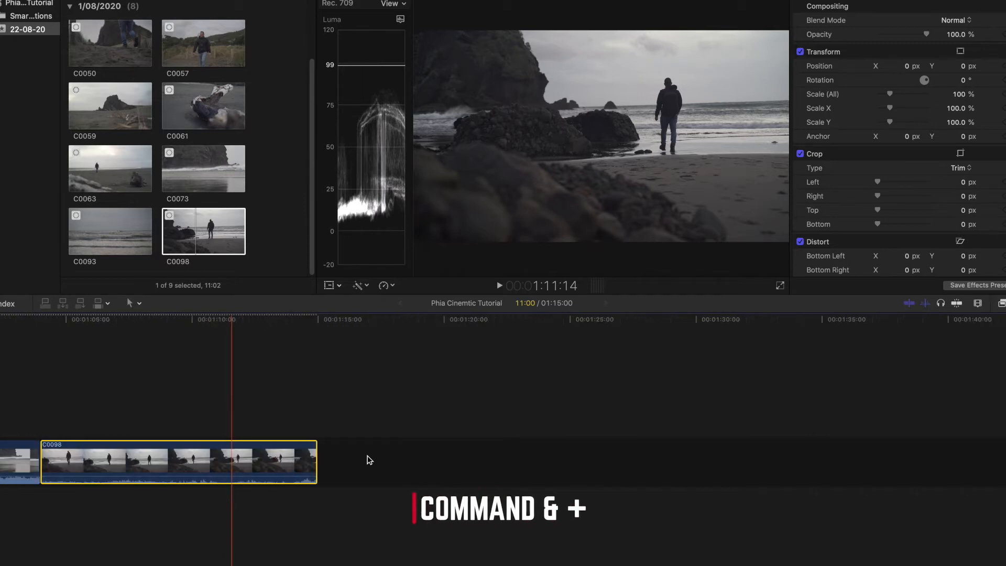
{"action": "scroll", "coordinate": [504, 461], "scroll_direction": "left", "scroll_amount": 8}
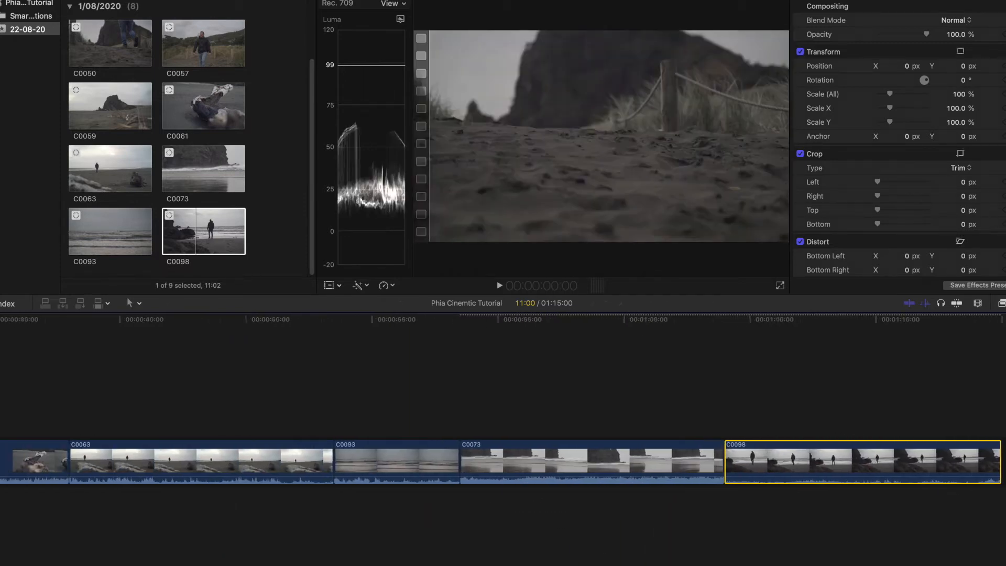
{"action": "scroll", "coordinate": [385, 462], "scroll_direction": "left", "scroll_amount": 1}
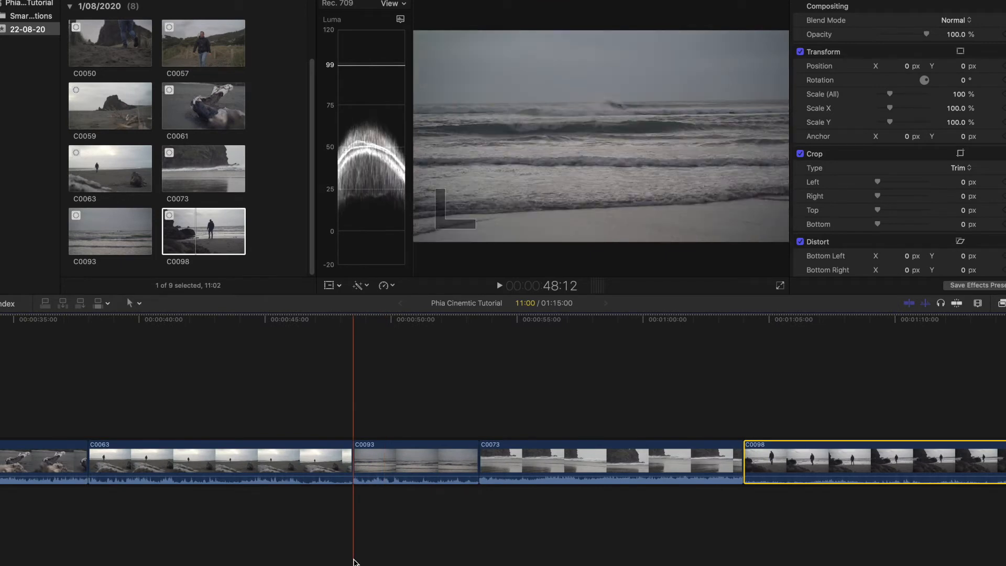
{"action": "key", "text": "super+minus"}
{"action": "key", "text": "super+minus"}
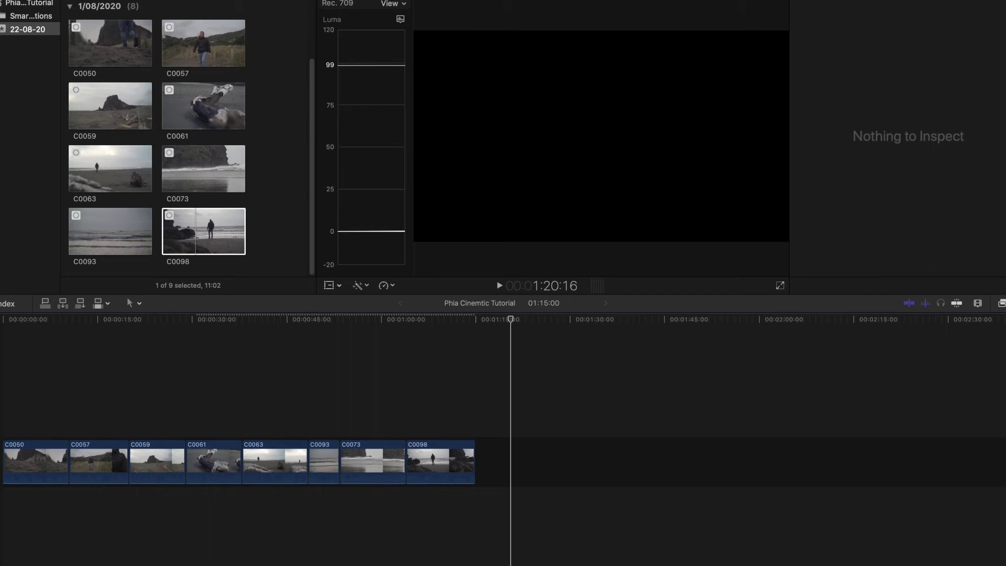
{"action": "key", "text": "super+equal"}
{"action": "key", "text": "super+equal"}
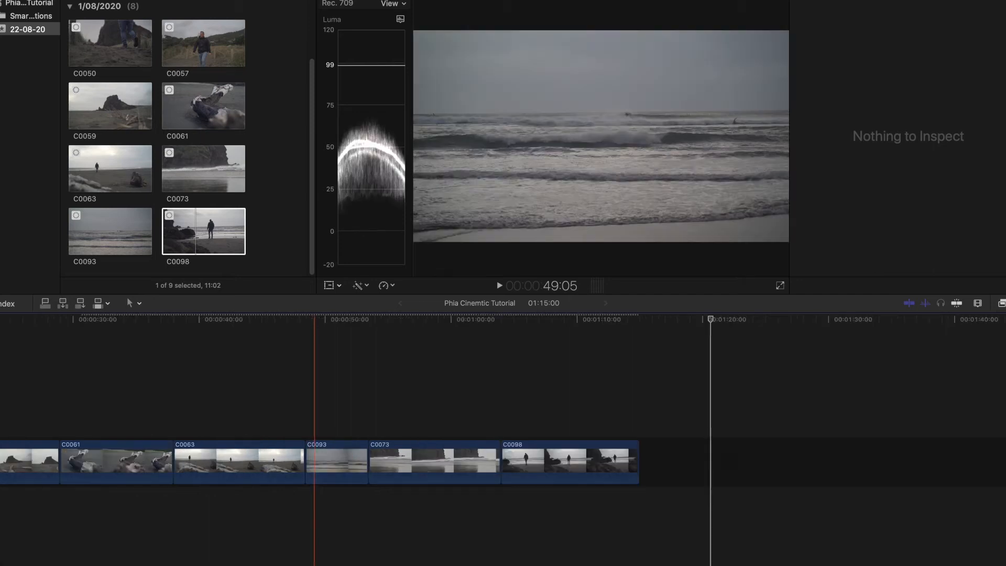
{"action": "scroll", "coordinate": [90, 565], "scroll_direction": "left", "scroll_amount": 10}
{"action": "scroll", "coordinate": [90, 565], "scroll_direction": "left", "scroll_amount": 5}
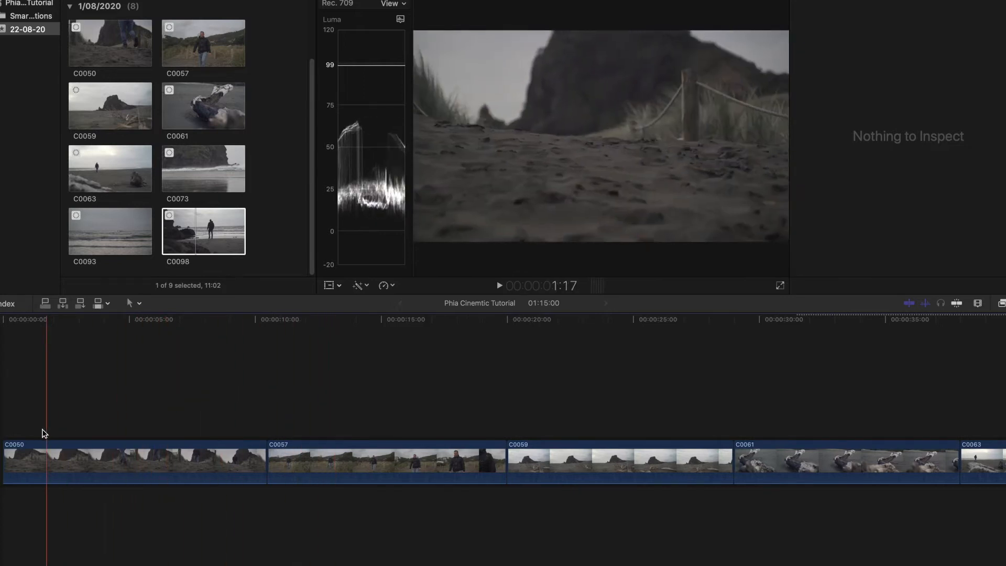
Step: Try trimming the start of the first clip, C0050, and extend it back to its full length
{"action": "left_click", "coordinate": [31, 465]}
{"action": "left_click_drag", "start_coordinate": [6, 462], "coordinate": [33, 463]}
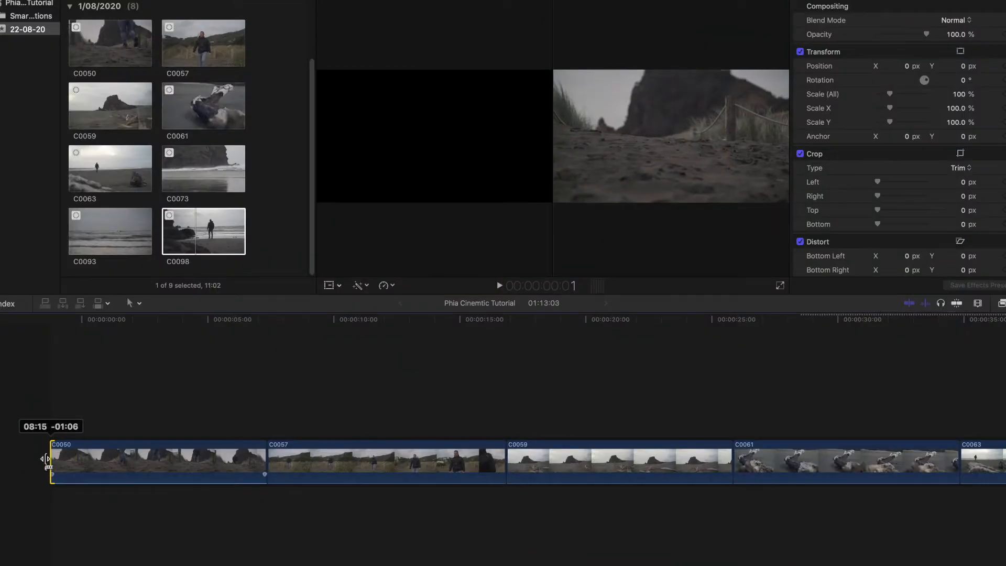
{"action": "left_click_drag", "start_coordinate": [49, 462], "coordinate": [7, 455]}
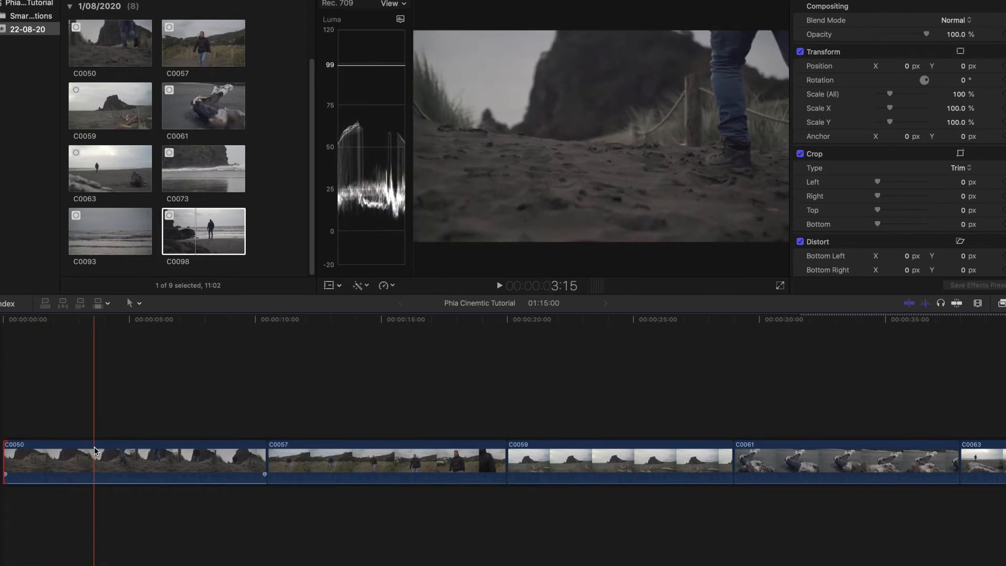
Step: Split clip C0050 with the Blade tool at about 6 seconds and delete the part after the cut
{"action": "key", "text": "b"}
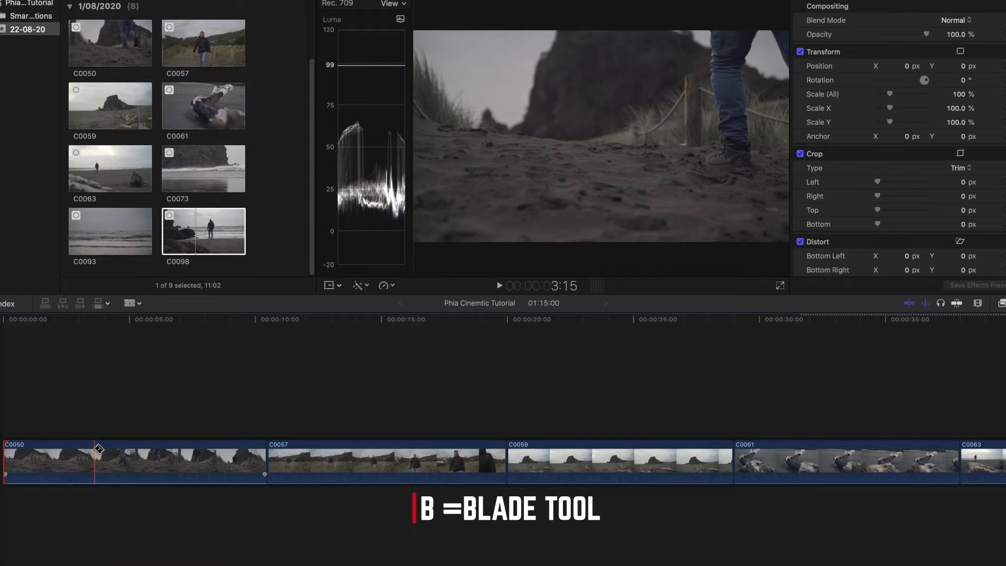
{"action": "left_click", "coordinate": [165, 458]}
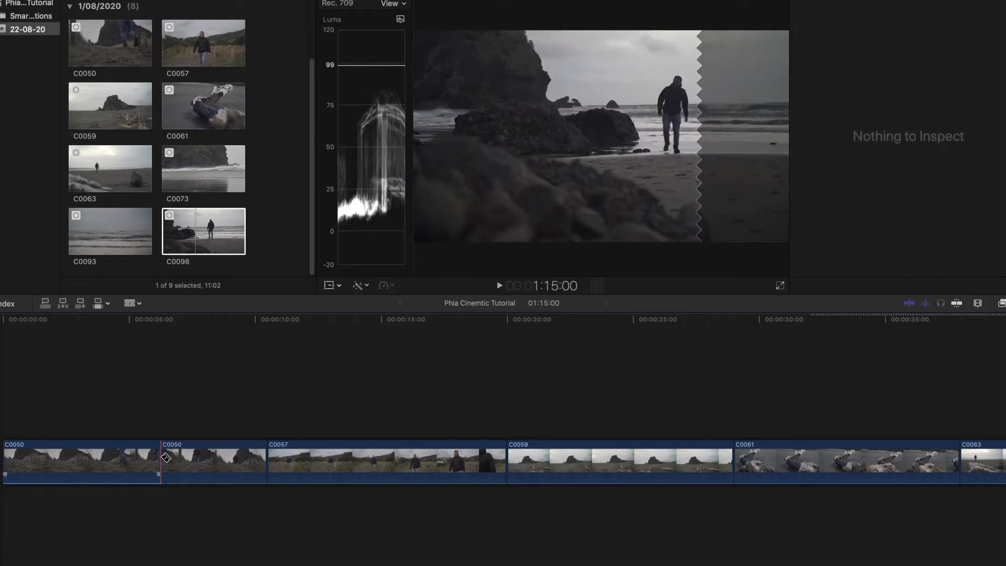
{"action": "key", "text": "a"}
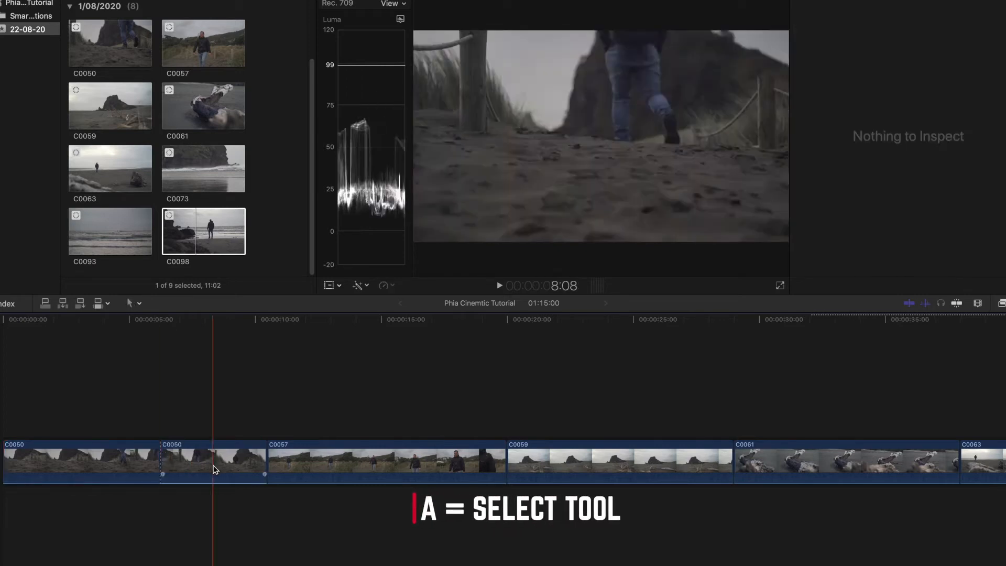
{"action": "left_click", "coordinate": [213, 465]}
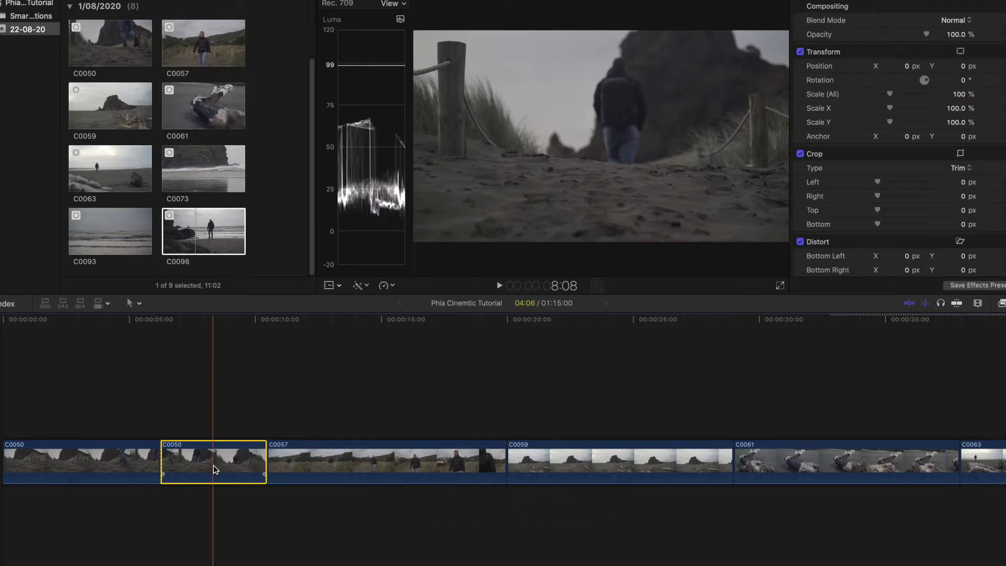
{"action": "key", "text": "Delete"}
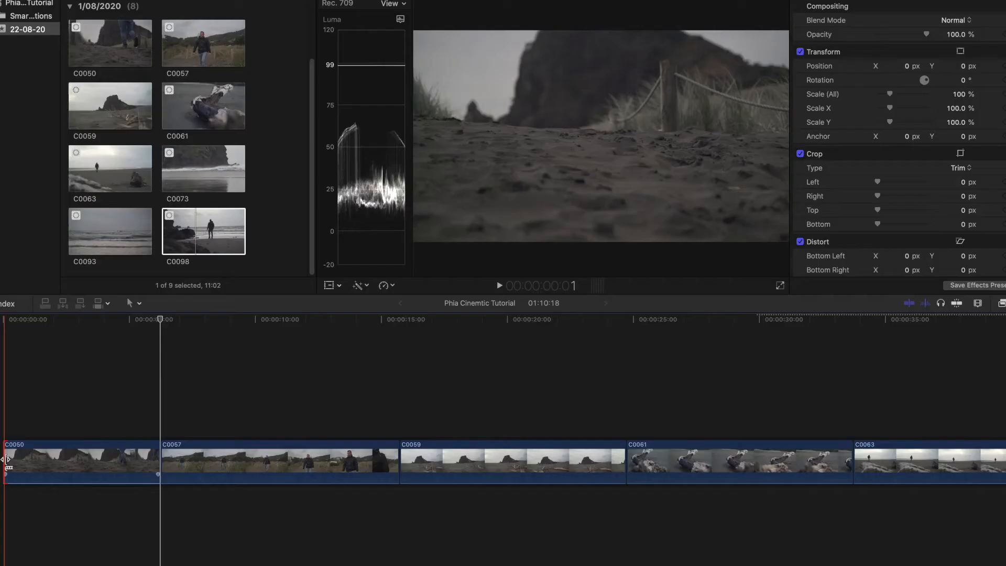
Step: Trim about 3 seconds off the start of C0050, play it back and shorten its end slightly
{"action": "left_click_drag", "start_coordinate": [7, 461], "coordinate": [84, 454]}
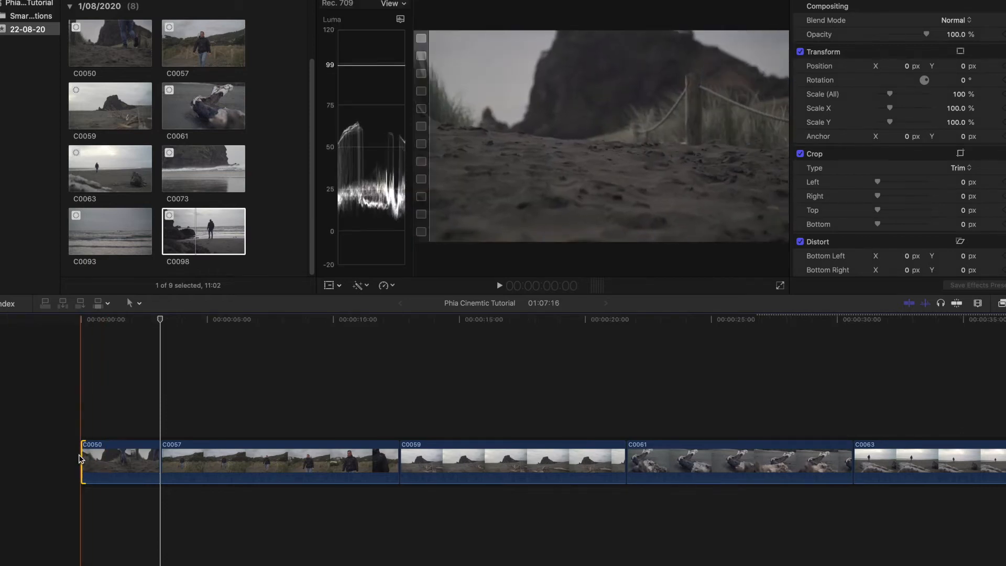
{"action": "key", "text": "space"}
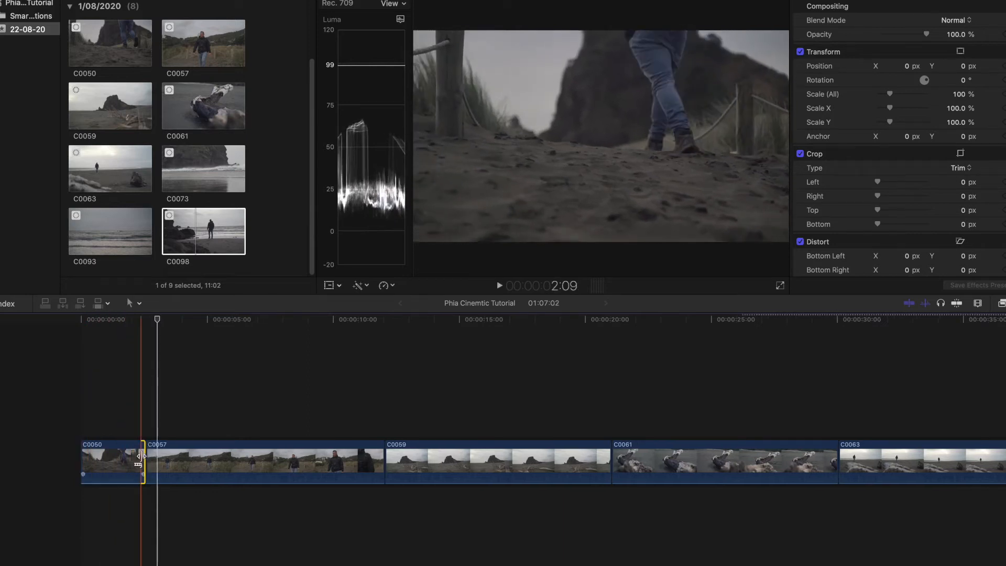
{"action": "mouse_move", "coordinate": [140, 456]}
{"action": "left_mouse_down"}
{"action": "mouse_move", "coordinate": [122, 454]}
{"action": "mouse_move", "coordinate": [133, 454]}
{"action": "left_mouse_up"}
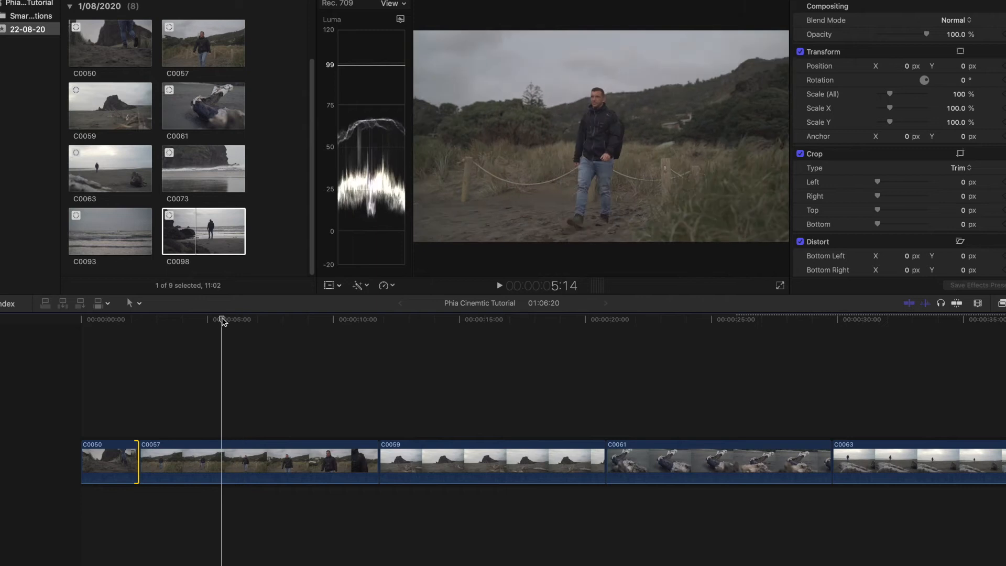
Step: Split clip C0057 at about 5 and 8 seconds on the timeline and delete the parts after the first cut
{"action": "left_click_drag", "start_coordinate": [239, 320], "coordinate": [207, 322]}
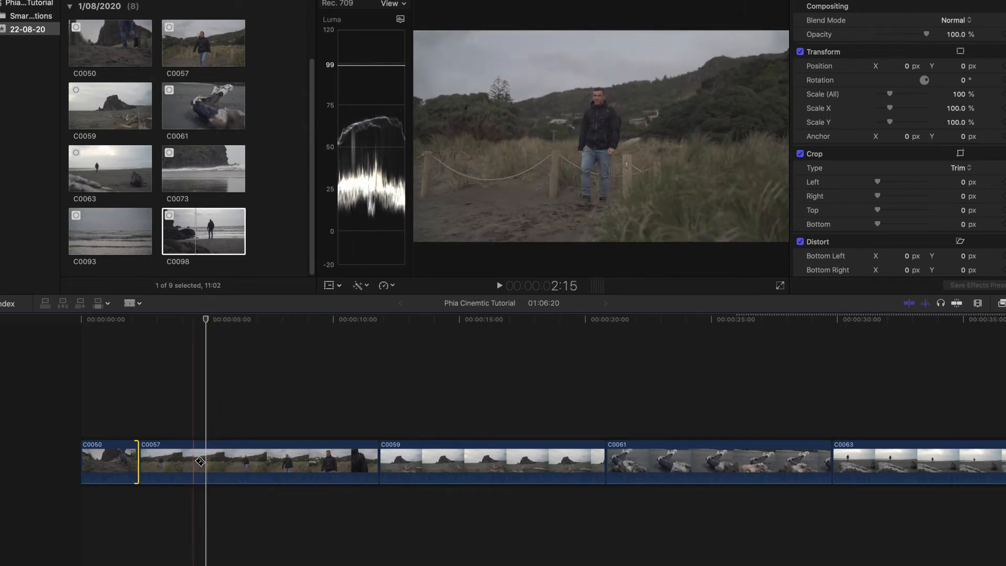
{"action": "key", "text": "super+b"}
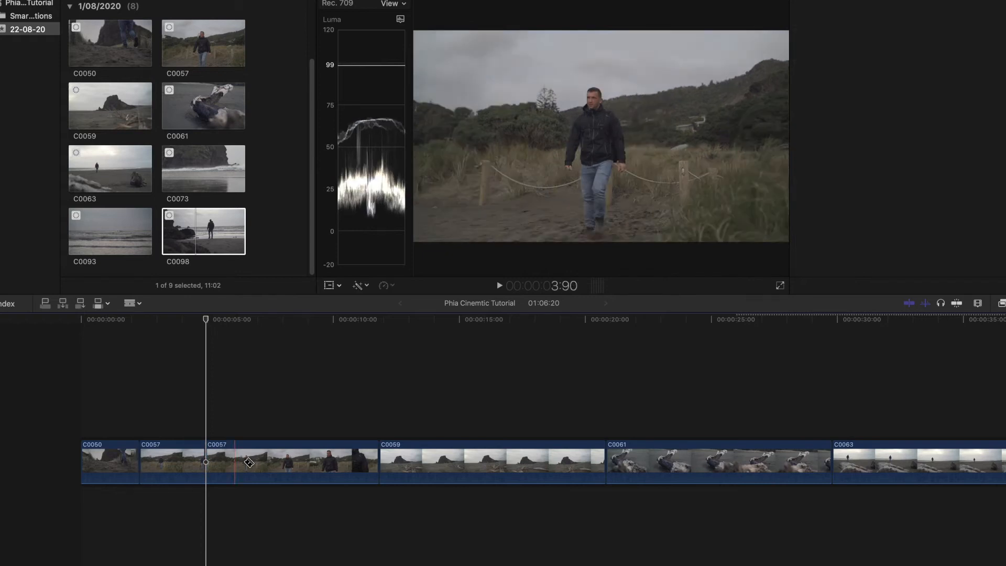
{"action": "left_click", "coordinate": [285, 460]}
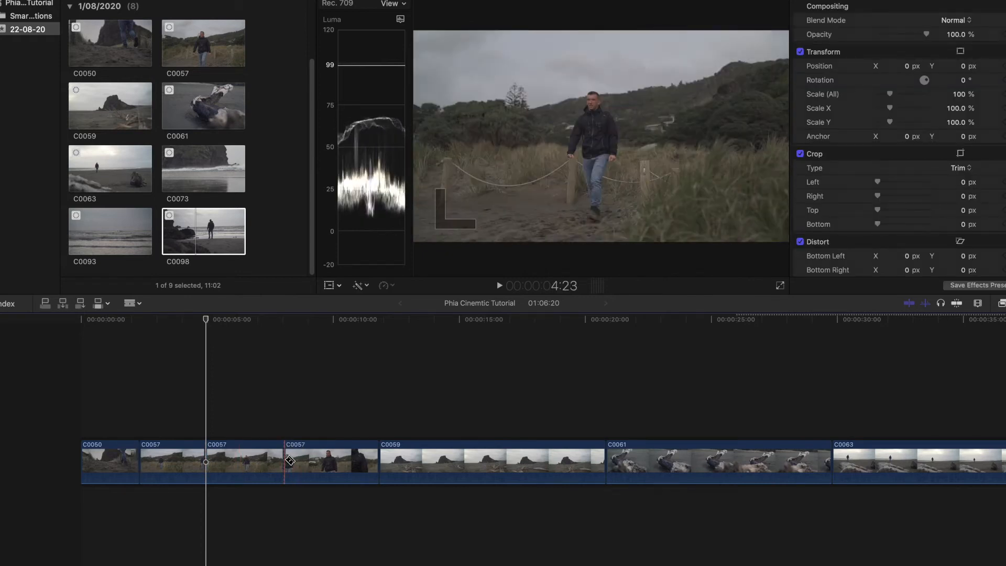
{"action": "key", "text": "a"}
{"action": "left_click", "coordinate": [291, 460]}
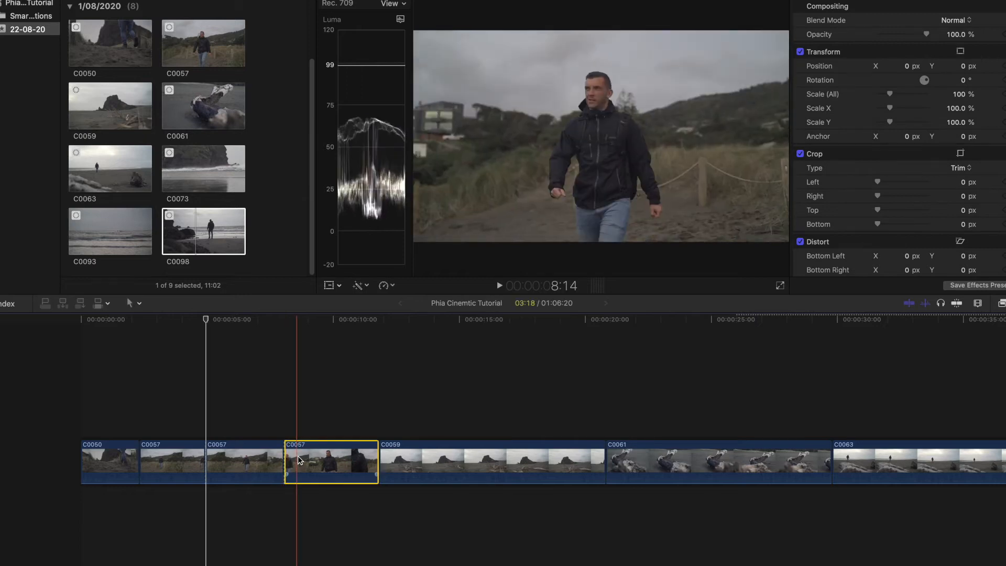
{"action": "key", "text": "Delete"}
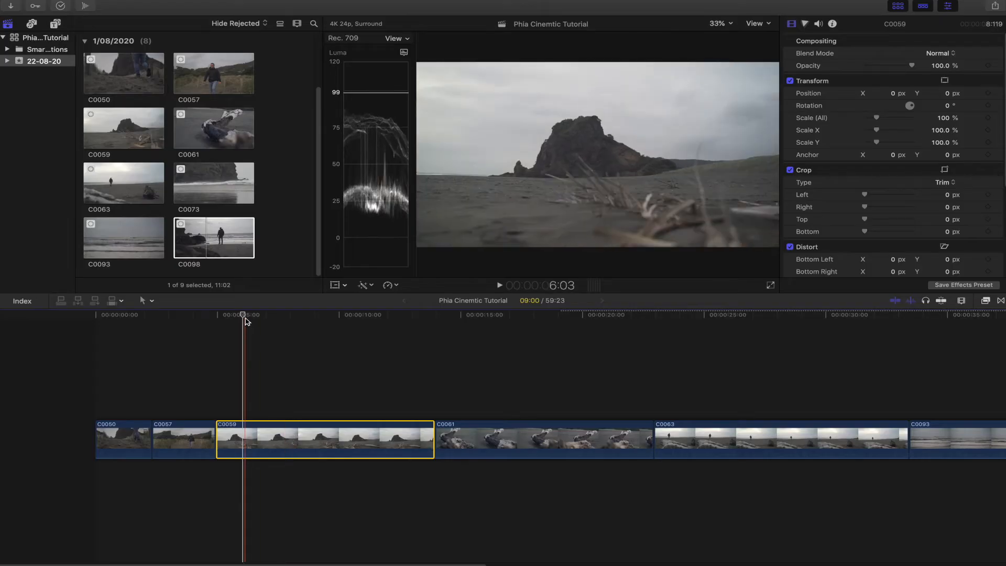
Step: Scrub through clip C0059, split it at about 7.5 and 10 seconds on the timeline and delete its last part
{"action": "left_click_drag", "start_coordinate": [244, 317], "coordinate": [309, 316]}
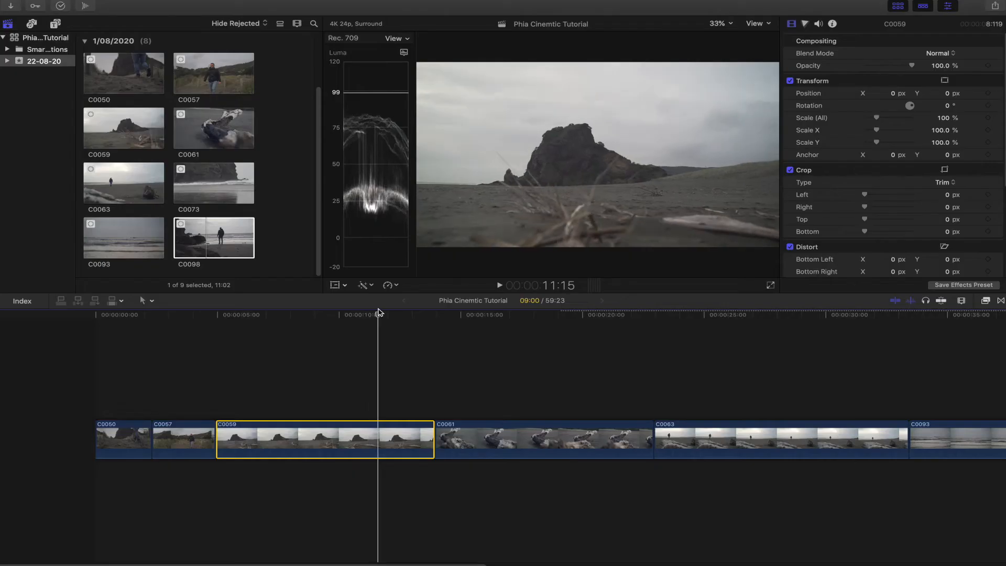
{"action": "left_click_drag", "start_coordinate": [377, 314], "coordinate": [281, 308]}
{"action": "key", "text": "b"}
{"action": "left_click", "coordinate": [280, 441]}
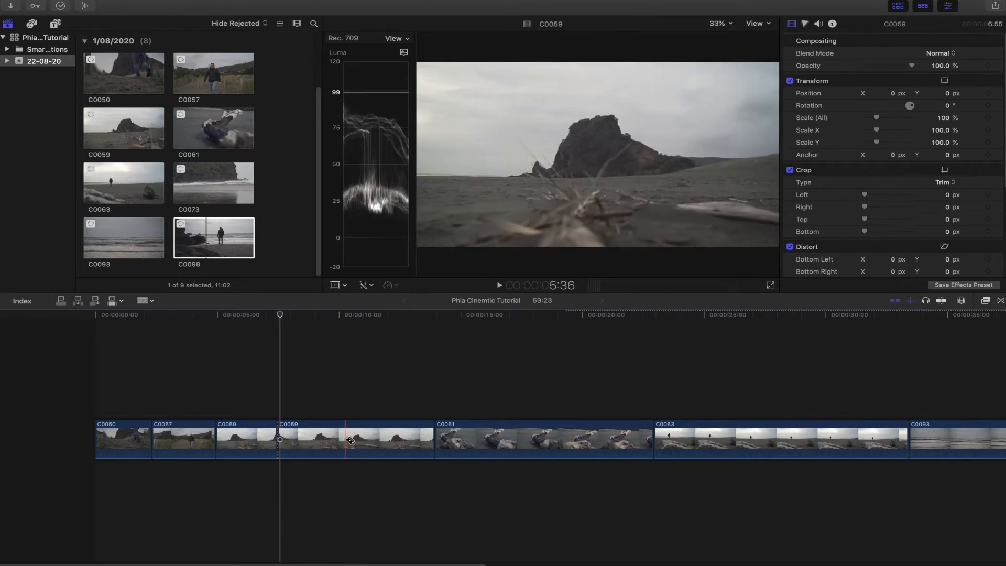
{"action": "left_click", "coordinate": [349, 441]}
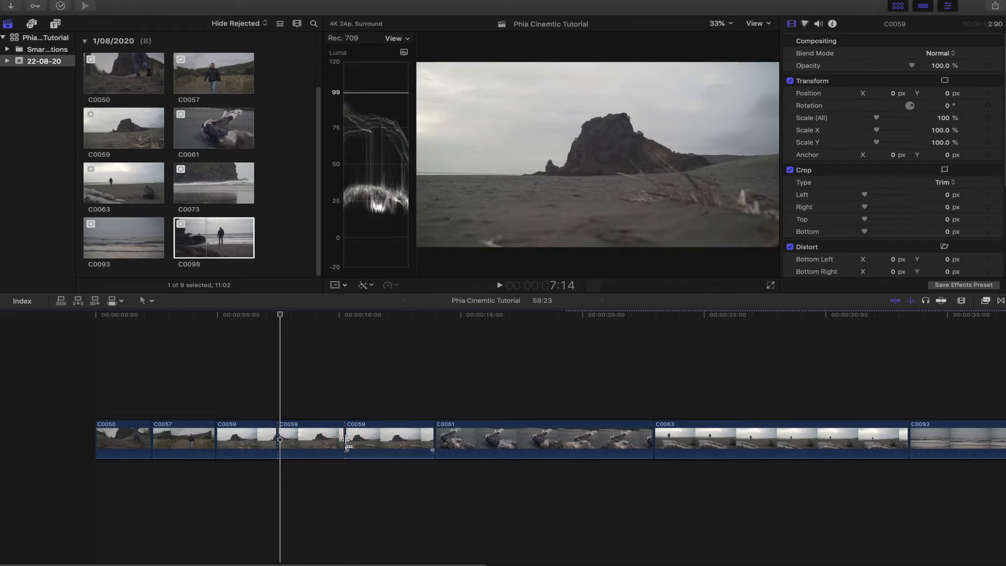
{"action": "left_click", "coordinate": [366, 439]}
{"action": "key", "text": "Delete"}
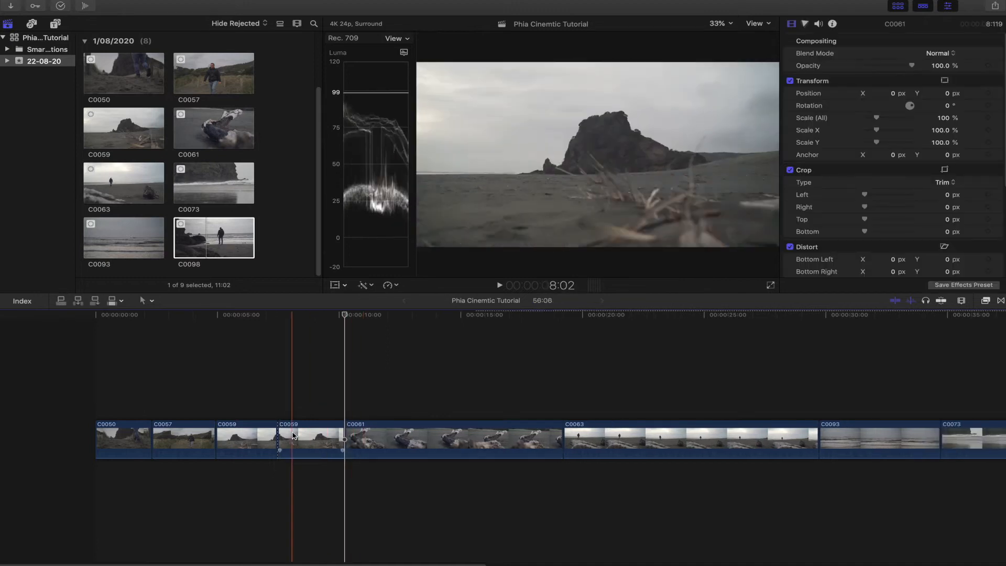
Step: Delete the first part of the split C0059 and slow the remaining C0059 clip to a custom speed of 20%
{"action": "left_click", "coordinate": [257, 434]}
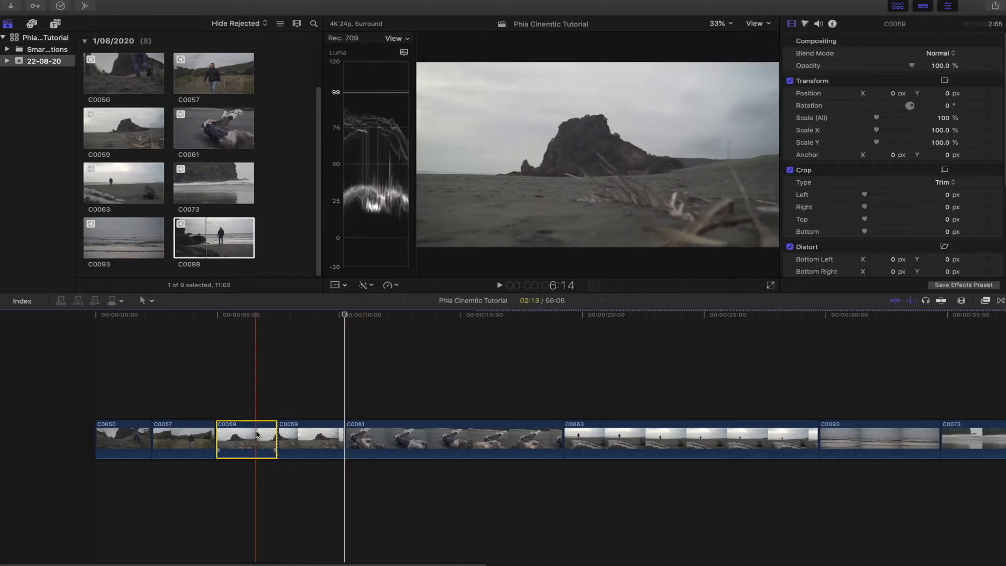
{"action": "key", "text": "Delete"}
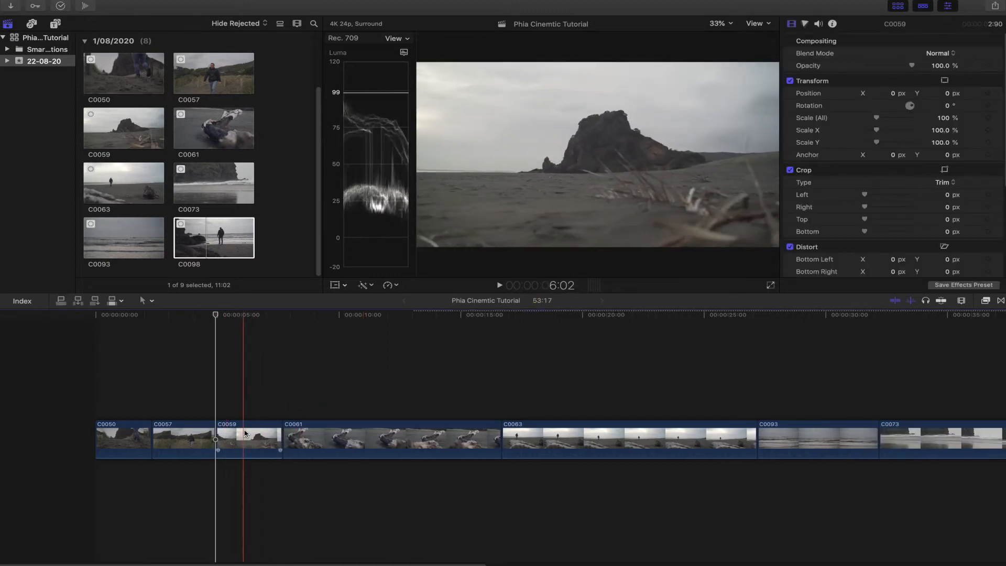
{"action": "left_click", "coordinate": [273, 437]}
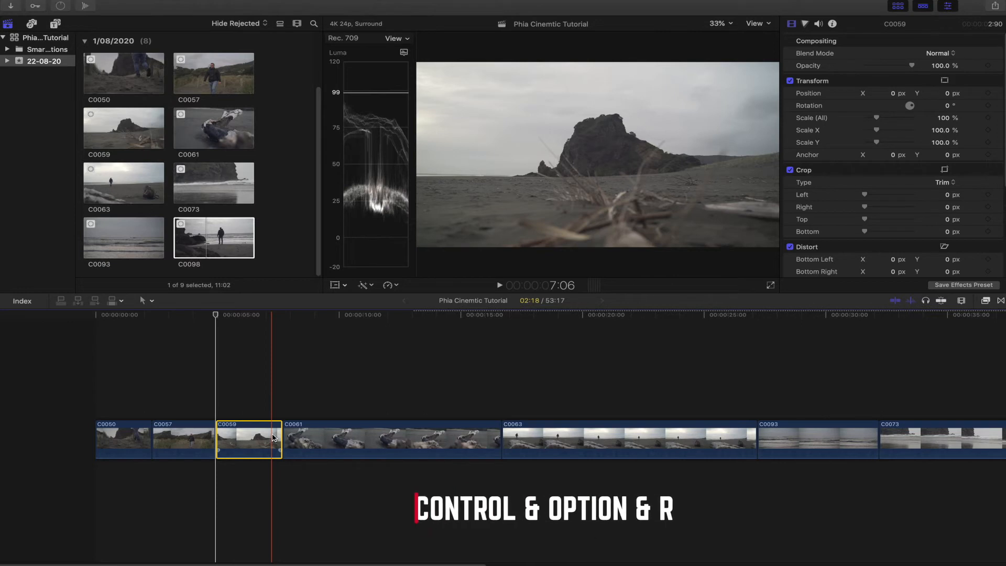
{"action": "key", "text": "ctrl+alt+r"}
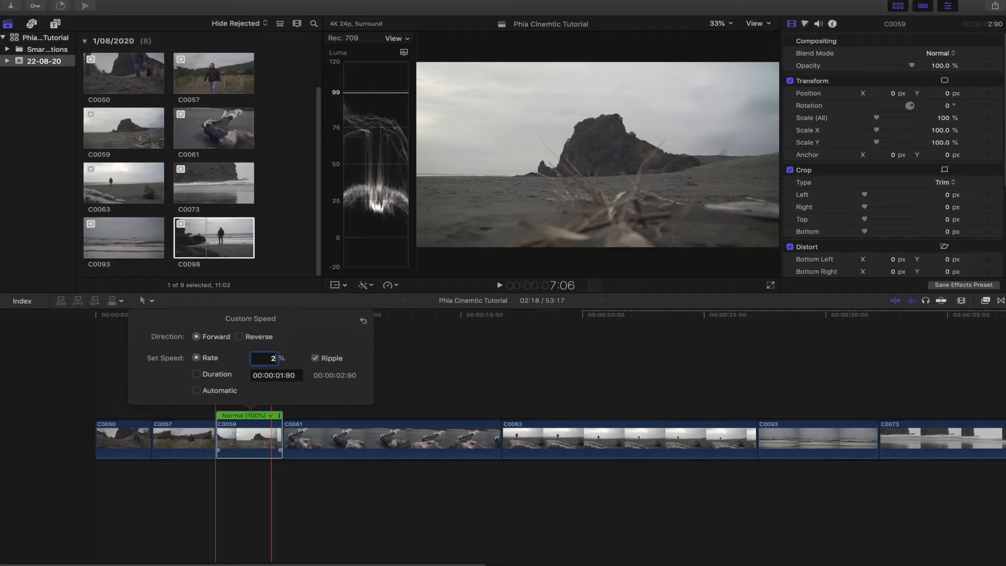
{"action": "key", "text": "Return"}
{"action": "left_click", "coordinate": [260, 380]}
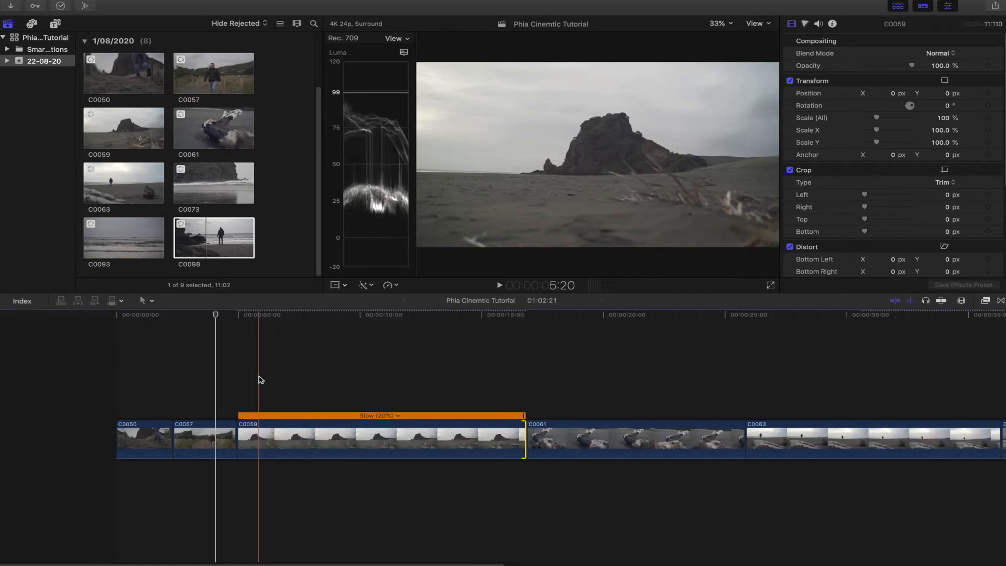
Step: Split the speed of C0059 into segments with Blade Speed at about 5:20 and 13 seconds on the timeline
{"action": "left_click", "coordinate": [237, 315]}
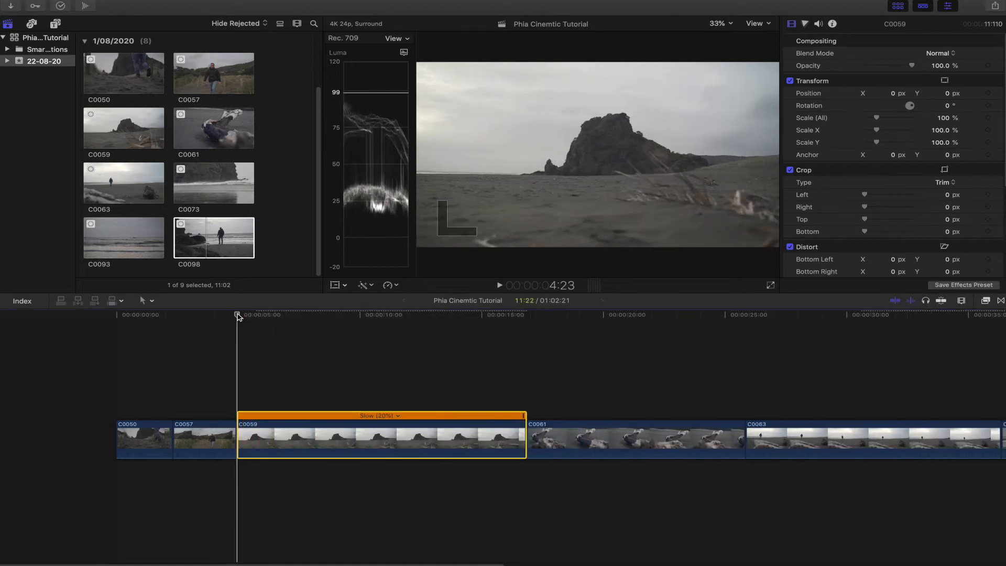
{"action": "left_click_drag", "start_coordinate": [238, 319], "coordinate": [261, 318]}
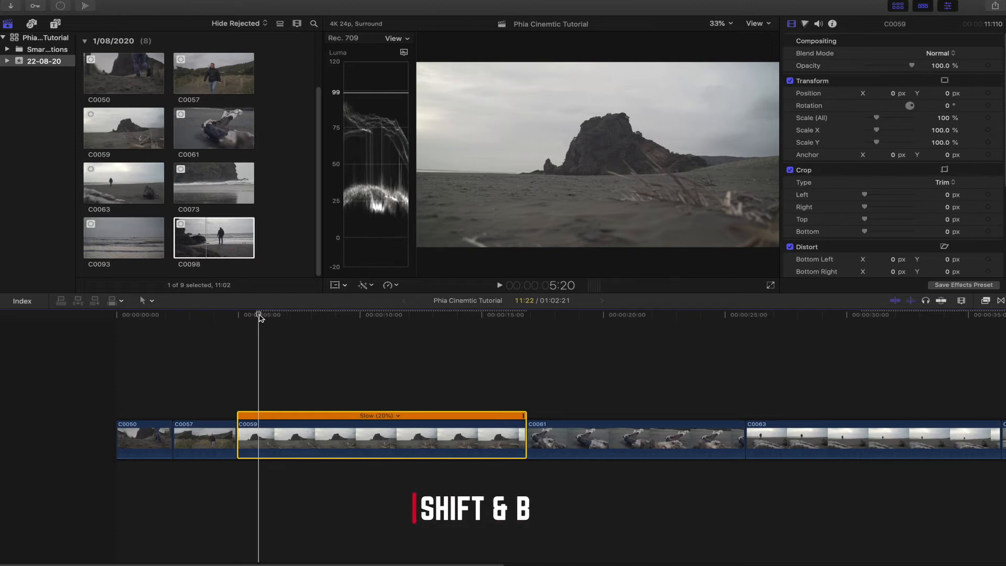
{"action": "key", "text": "shift+b"}
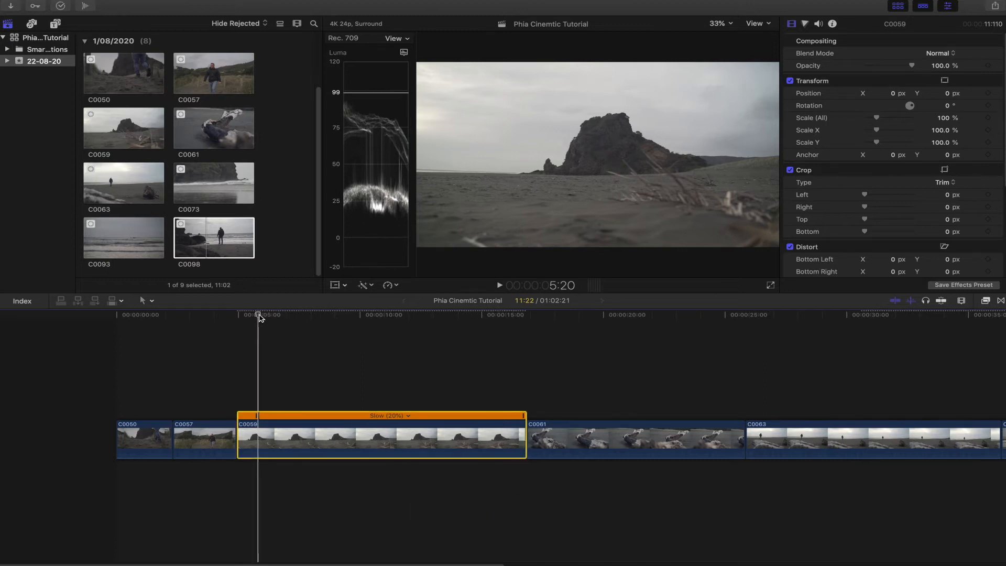
{"action": "left_click_drag", "start_coordinate": [261, 317], "coordinate": [441, 320]}
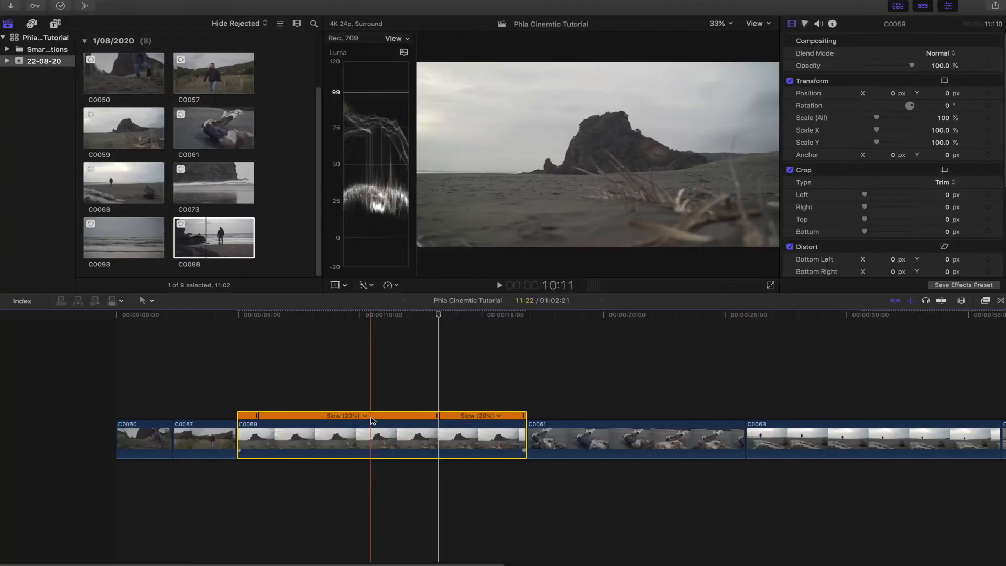
Step: Speed up the middle speed segment of C0059 to Fast 4x and play the clip back
{"action": "left_click", "coordinate": [366, 416]}
{"action": "mouse_move", "coordinate": [378, 434]}
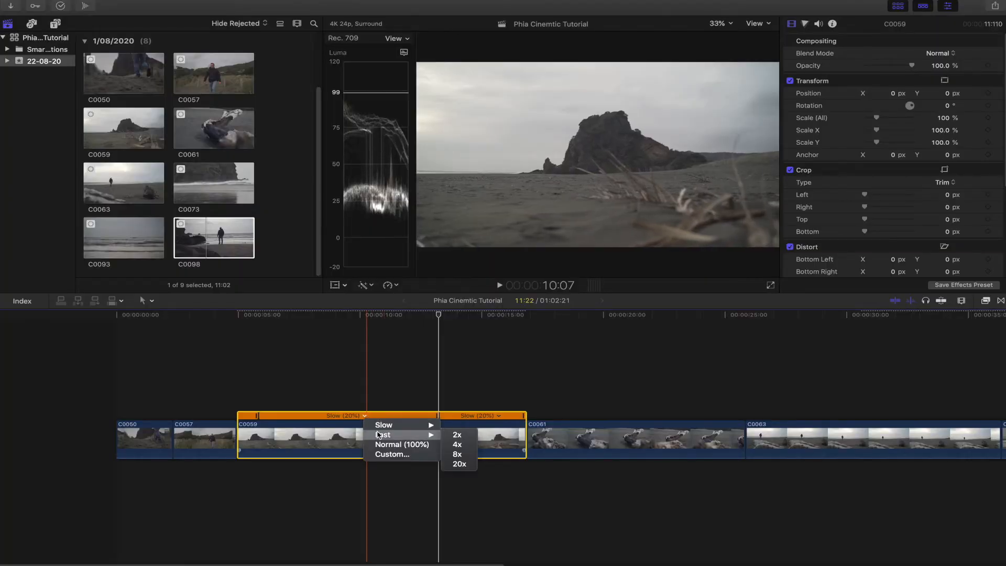
{"action": "left_click", "coordinate": [465, 447]}
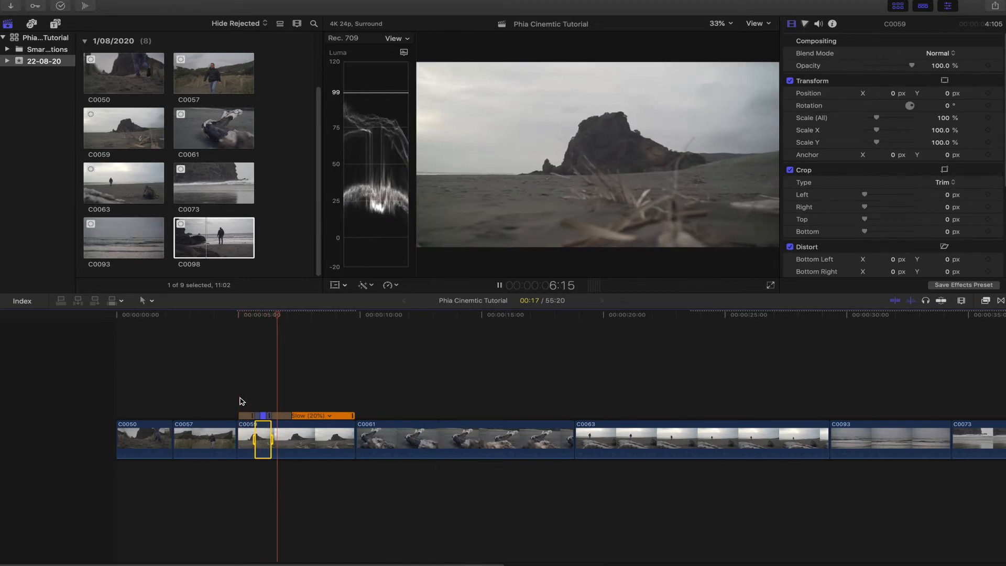
{"action": "key", "text": "space"}
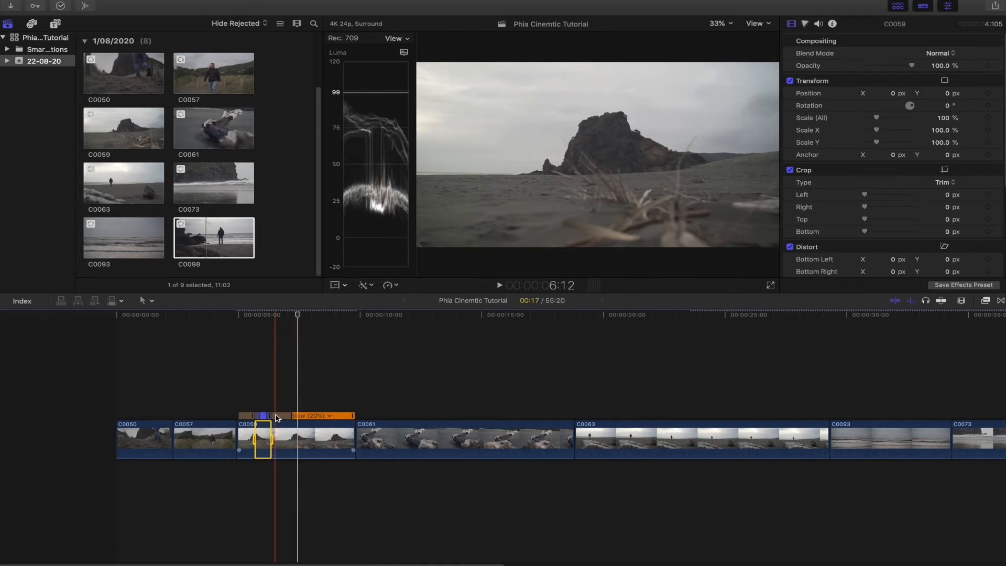
Step: Set the middle speed segment of C0059 to Fast 8x
{"action": "key", "text": "super+equal"}
{"action": "key", "text": "super+equal"}
{"action": "key", "text": "super+equal"}
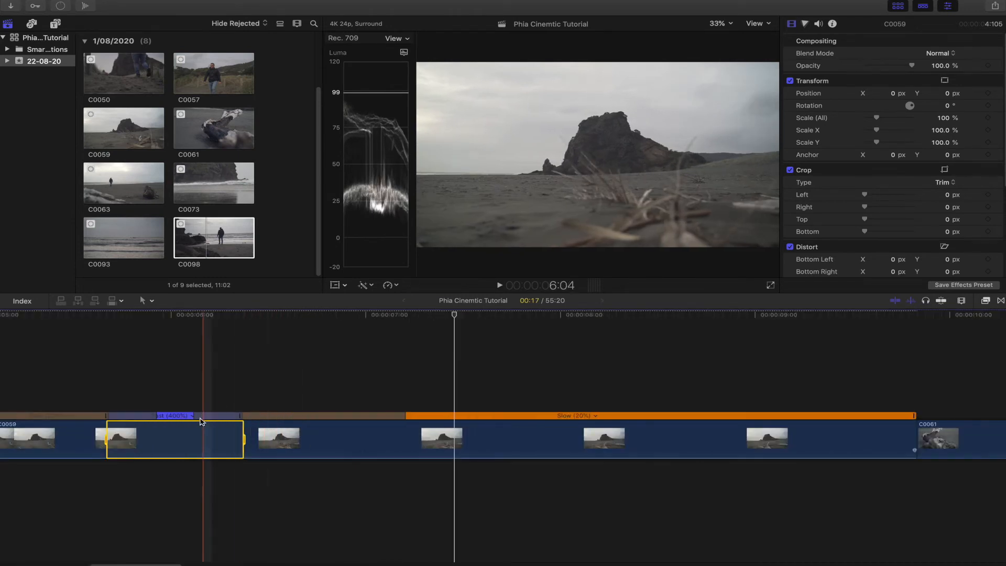
{"action": "left_click", "coordinate": [191, 416]}
{"action": "mouse_move", "coordinate": [246, 436]}
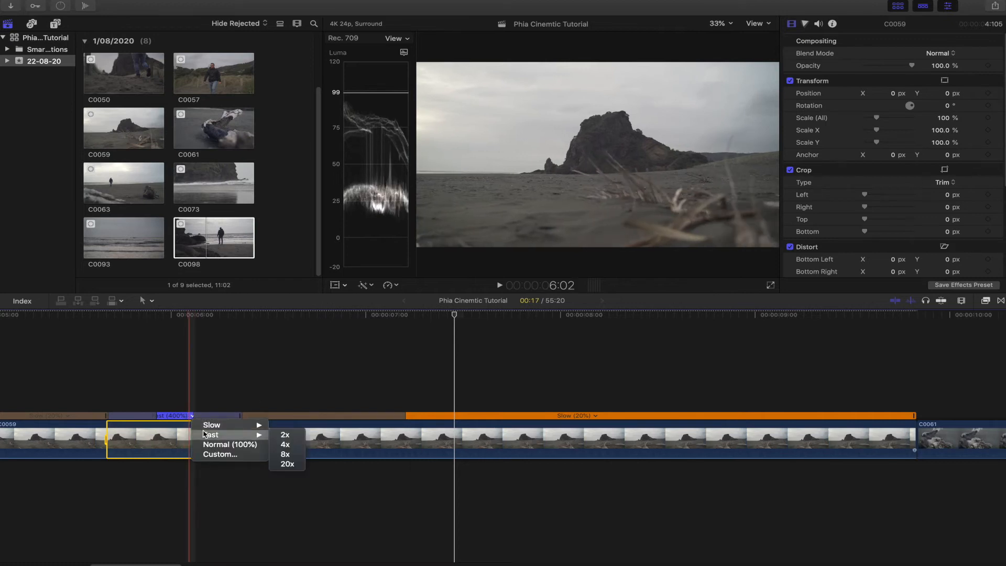
{"action": "left_click", "coordinate": [288, 455]}
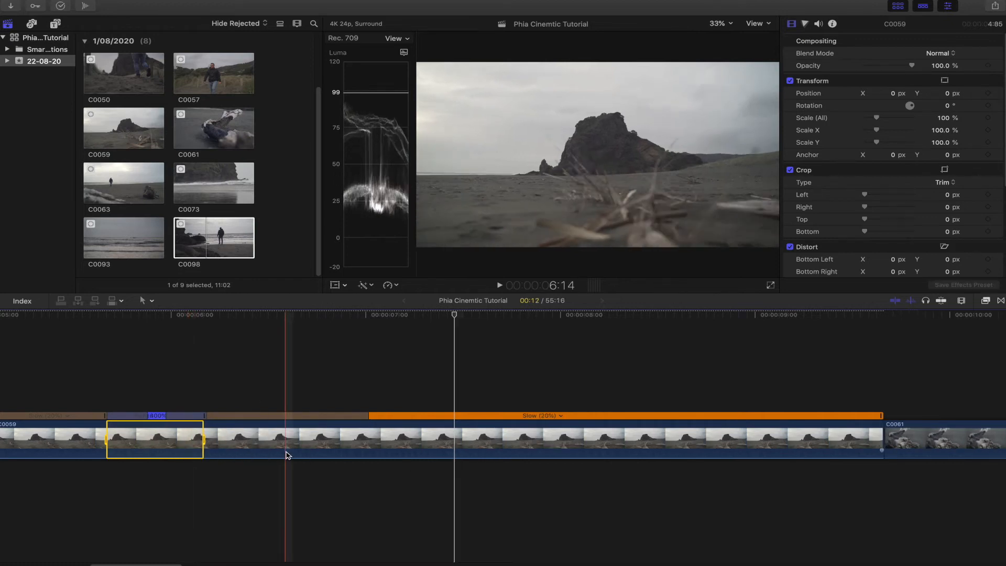
Step: Trim about 1.6 seconds off the end and 0.3 seconds off the start of C0059, and play it back
{"action": "key", "text": "super+minus"}
{"action": "key", "text": "super+minus"}
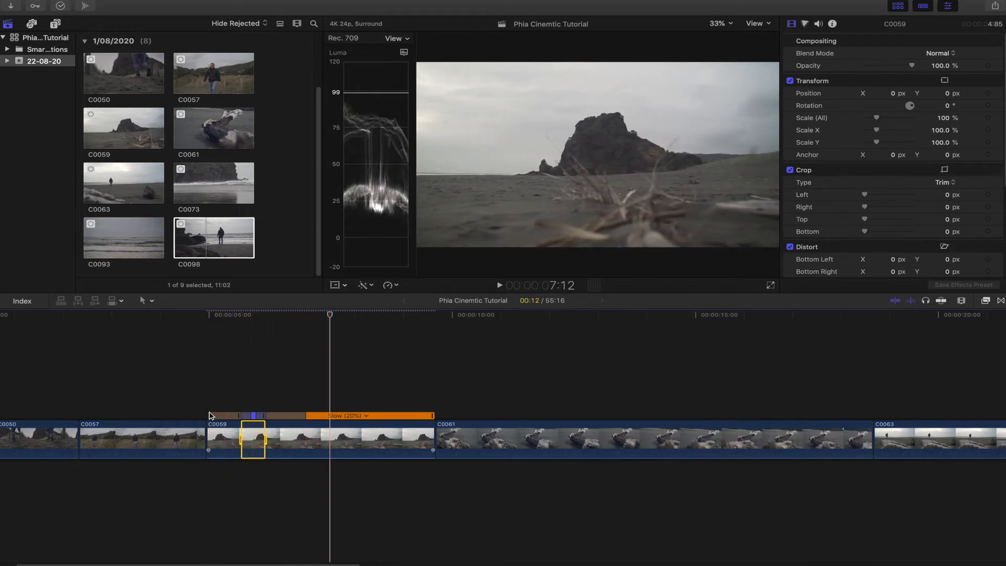
{"action": "left_click_drag", "start_coordinate": [431, 435], "coordinate": [352, 436]}
{"action": "left_click_drag", "start_coordinate": [203, 440], "coordinate": [217, 440]}
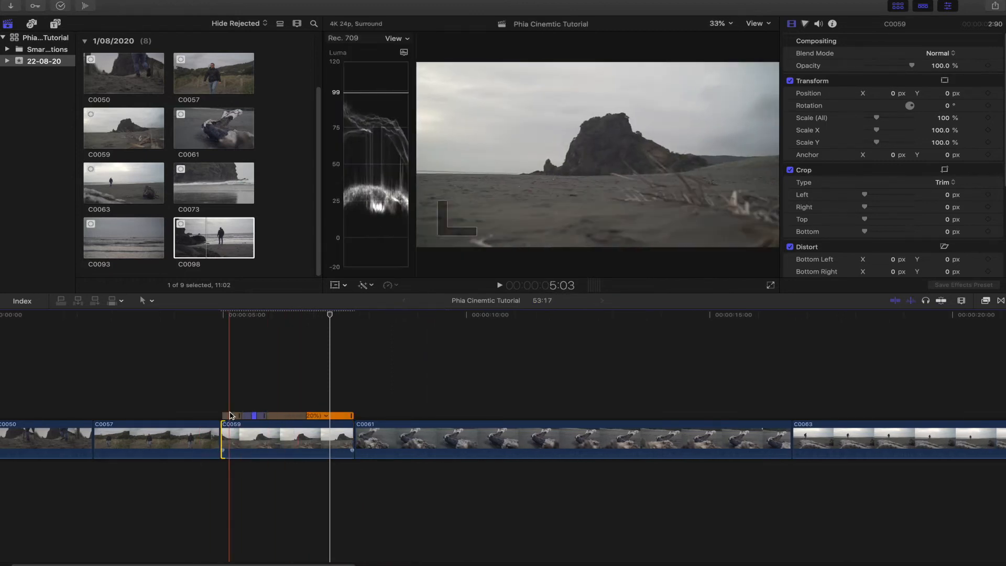
{"action": "key", "text": "space"}
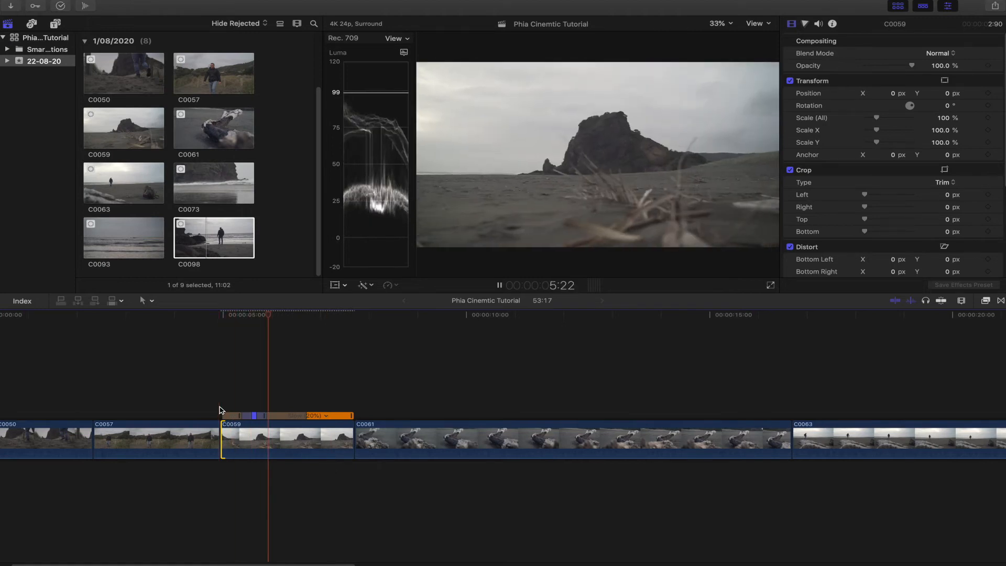
{"action": "key", "text": "space"}
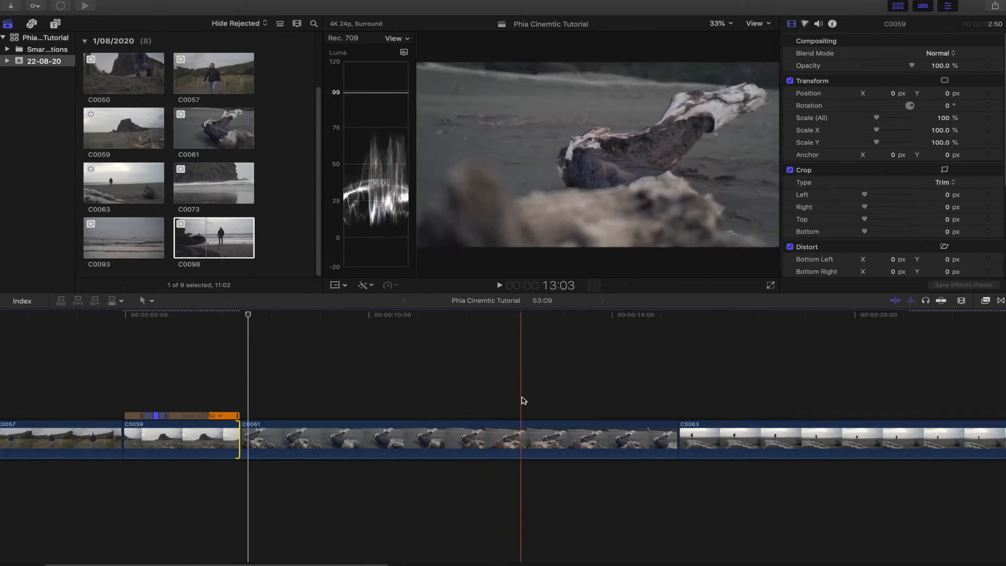
Step: Split C0061 with the Blade tool at about 13 seconds on the timeline and delete the part before the cut
{"action": "key", "text": "b"}
{"action": "left_click", "coordinate": [519, 426]}
{"action": "key", "text": "a"}
{"action": "left_click", "coordinate": [470, 434]}
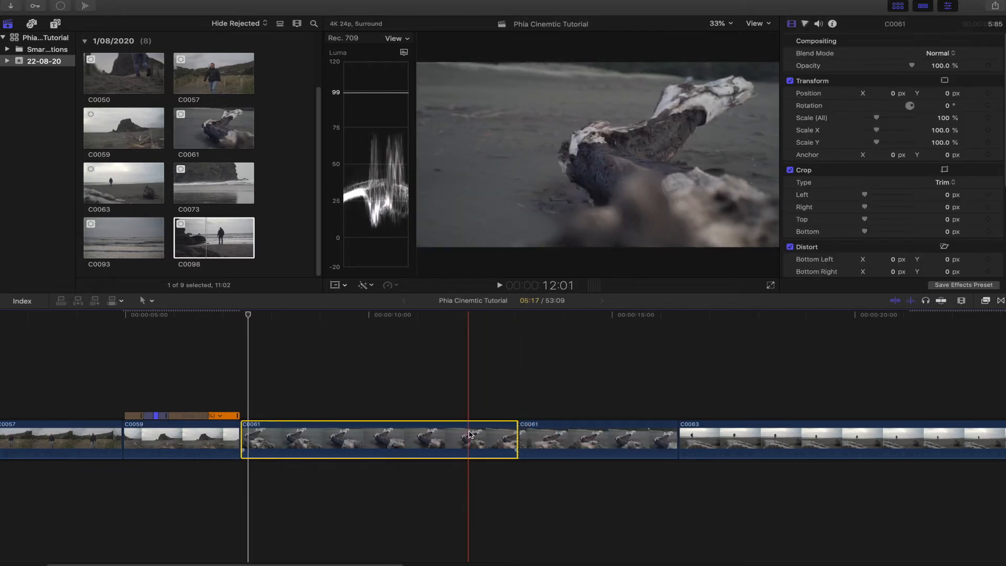
{"action": "key", "text": "Delete"}
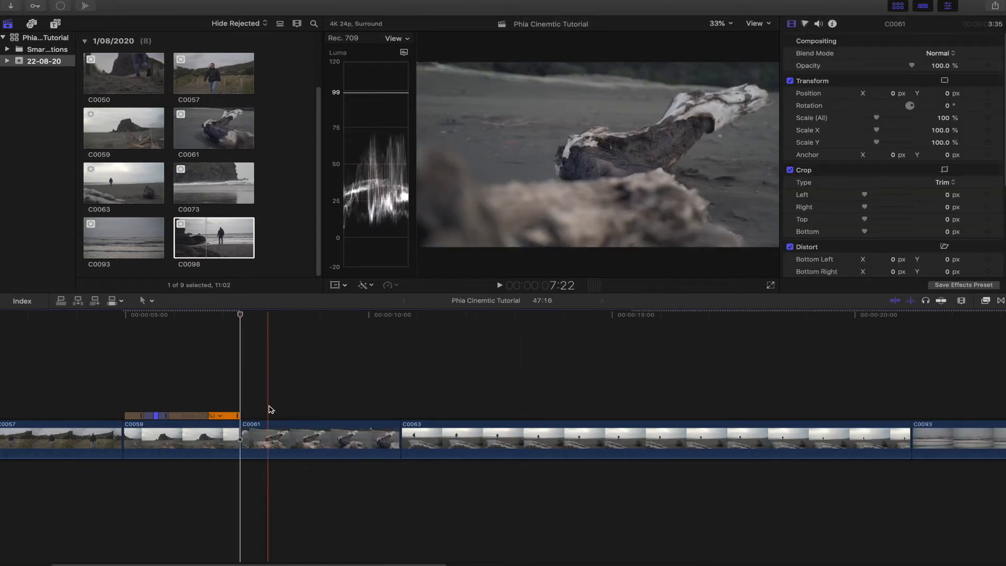
Step: Slow the remaining C0061 clip to a custom speed of 20%
{"action": "left_click", "coordinate": [302, 429]}
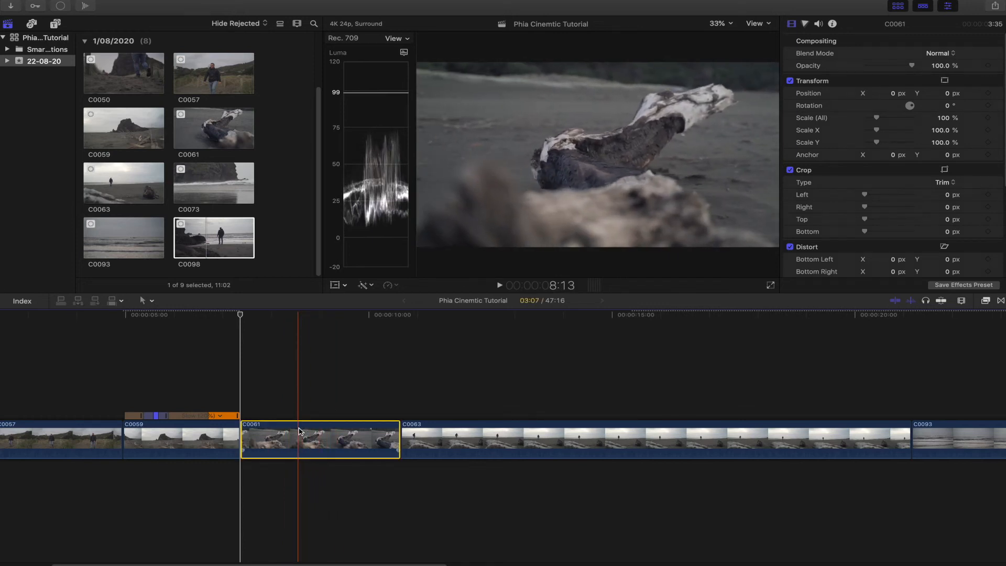
{"action": "key", "text": "ctrl+alt+r"}
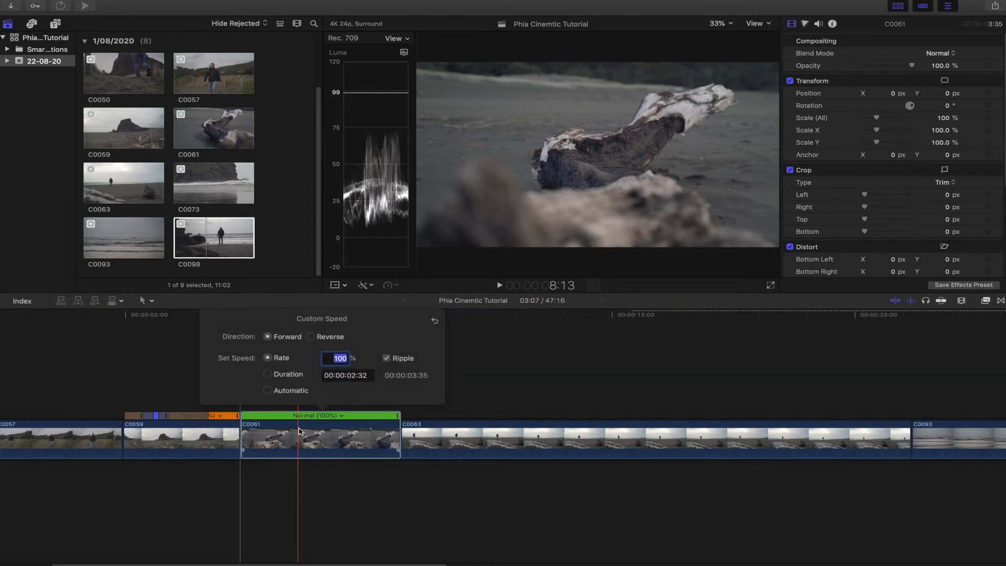
{"action": "key", "text": "Return"}
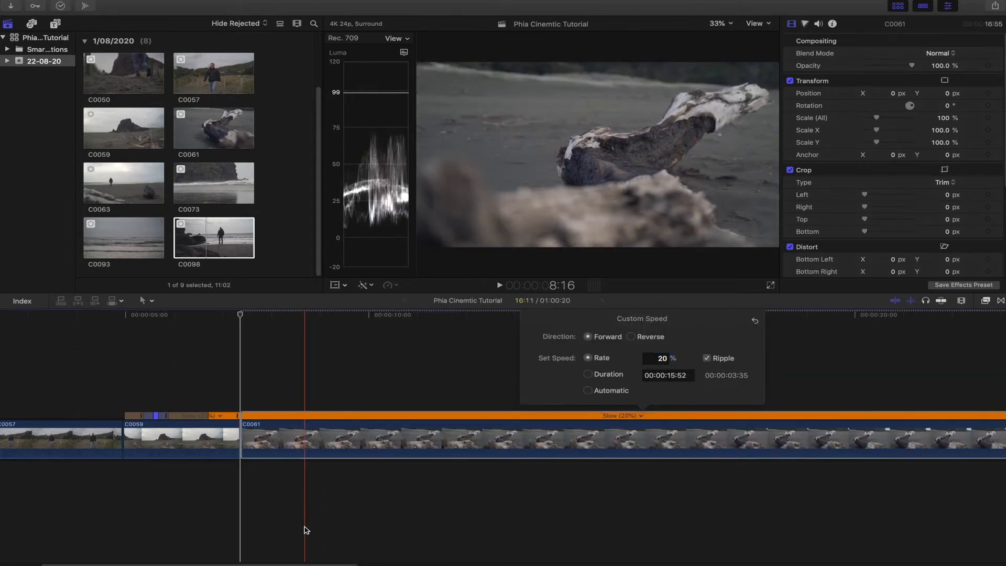
Step: Trim C0061 at both ends to about 4.5 seconds and take about 2.6 seconds off the start of C0063
{"action": "key", "text": "shift+z"}
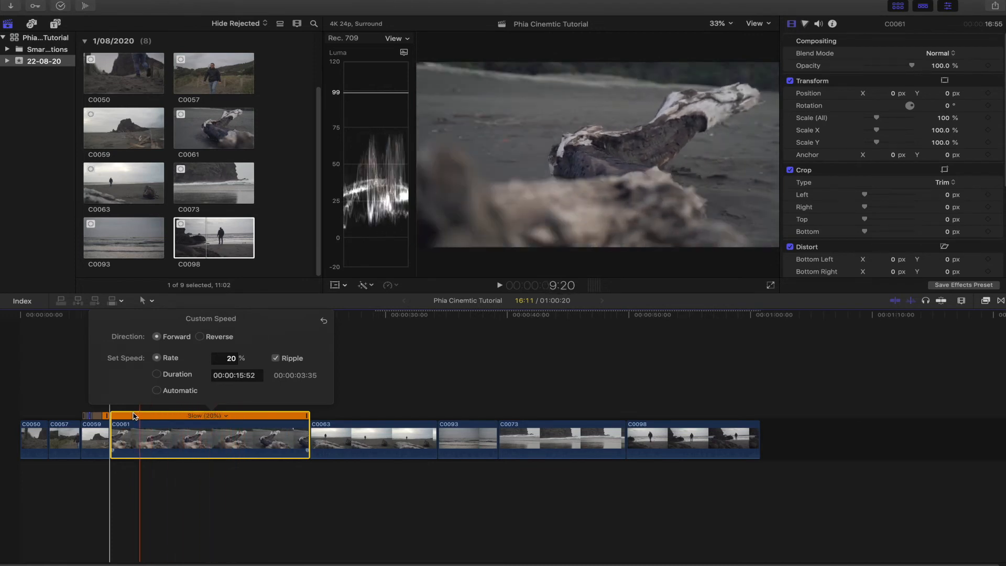
{"action": "left_click_drag", "start_coordinate": [115, 433], "coordinate": [218, 433]}
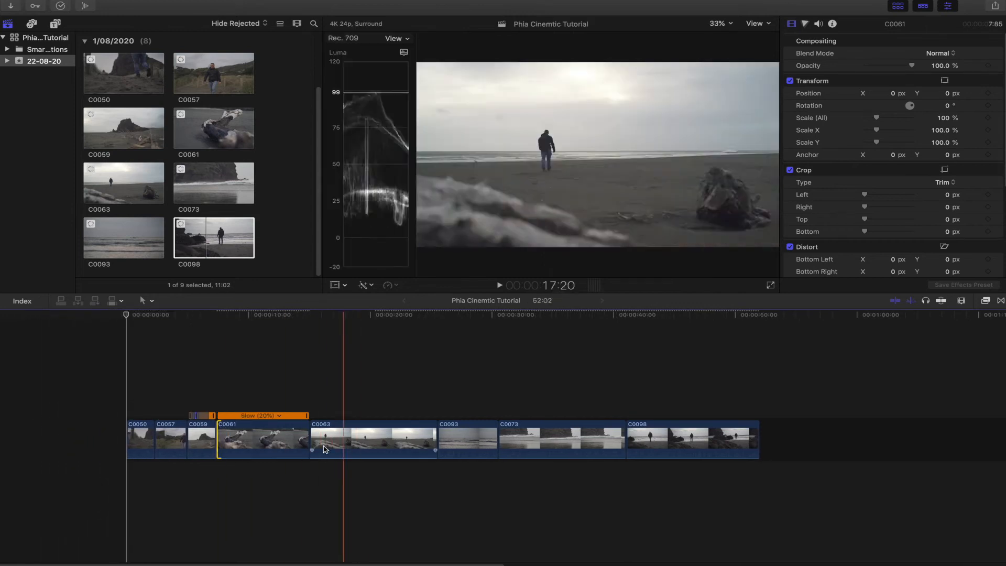
{"action": "left_click_drag", "start_coordinate": [307, 442], "coordinate": [271, 439]}
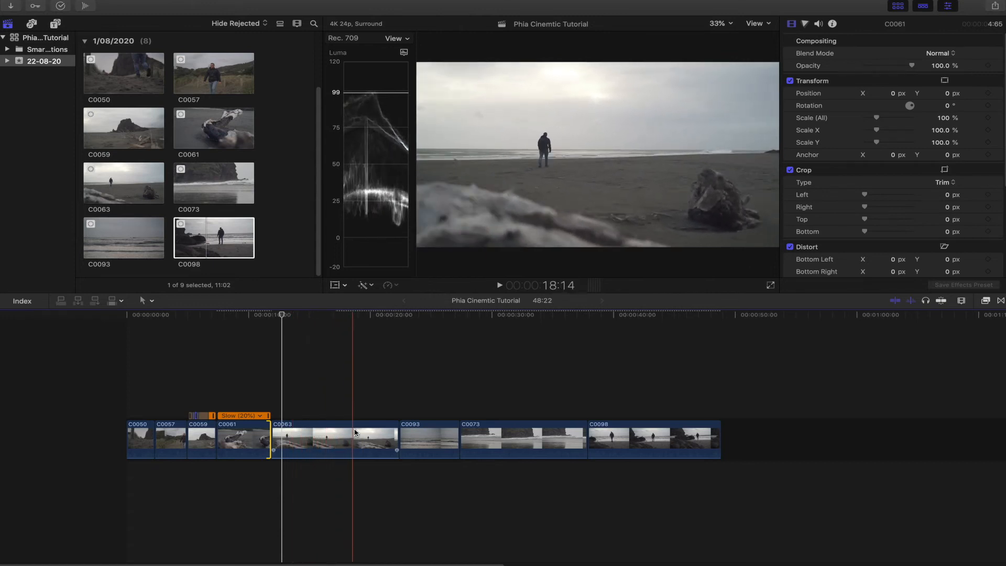
{"action": "left_click_drag", "start_coordinate": [272, 445], "coordinate": [305, 443]}
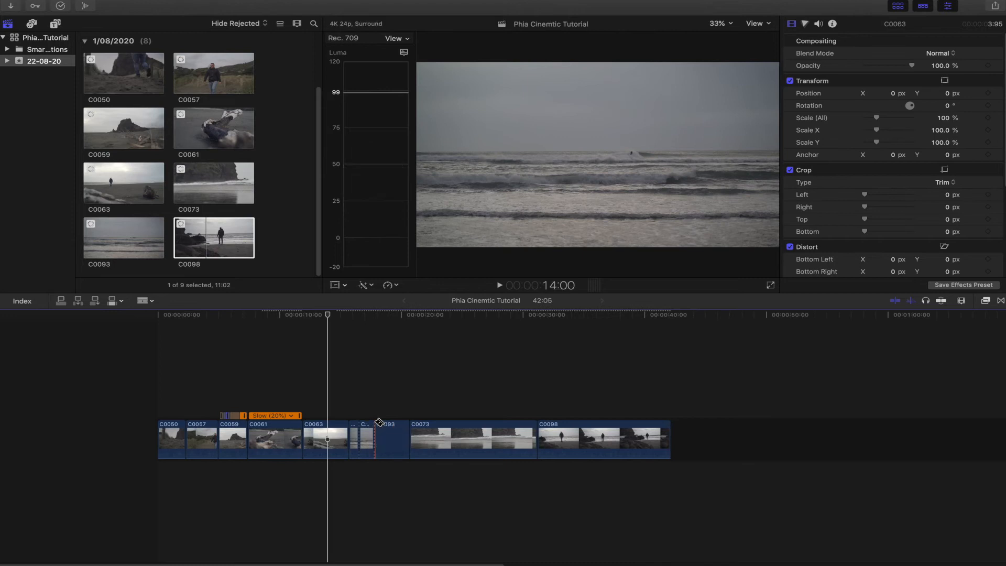
Step: Split C0093 at about 16.5 and 17.7 seconds on the timeline and delete its first and last parts
{"action": "key", "text": "super+b"}
{"action": "left_click", "coordinate": [389, 429]}
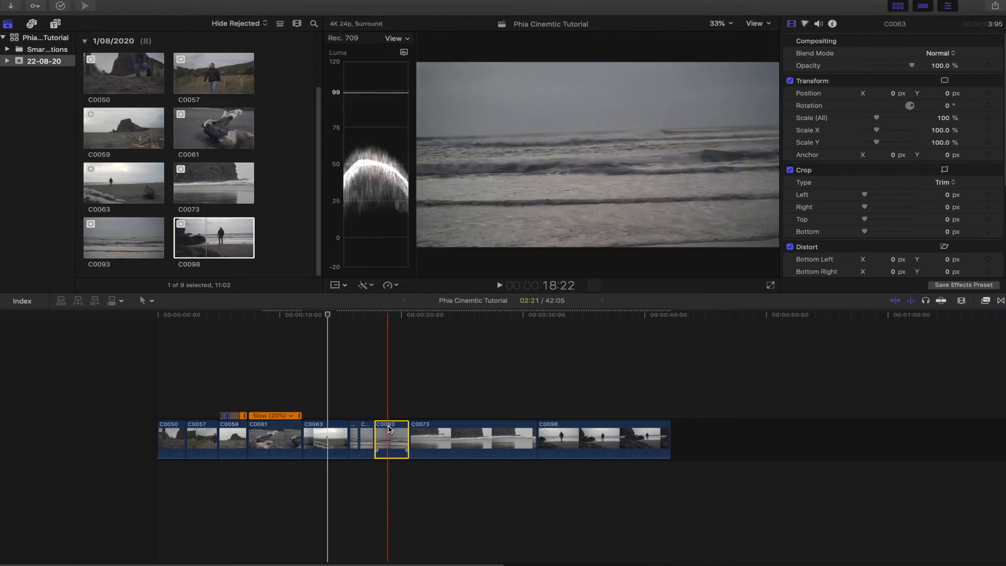
{"action": "key", "text": "Delete"}
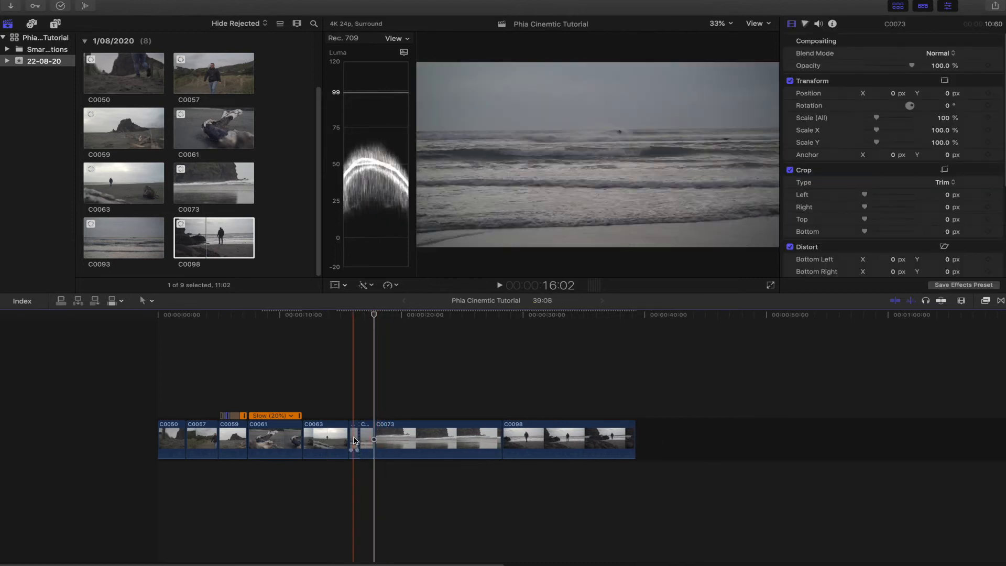
{"action": "key", "text": "Delete"}
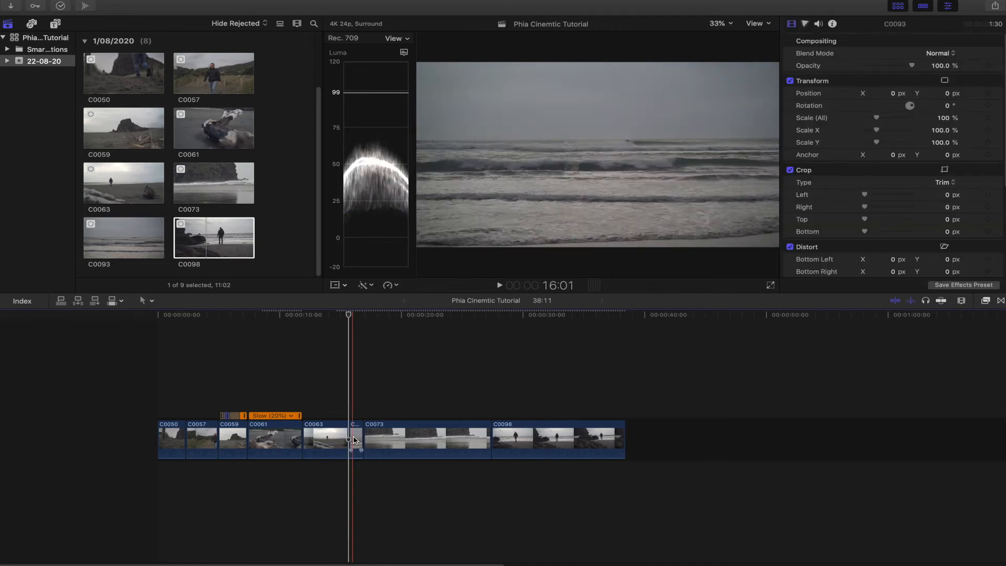
Step: Slow the remaining C0093 clip to a custom speed of 20% and play it back
{"action": "key", "text": "super+equal"}
{"action": "left_click", "coordinate": [350, 436]}
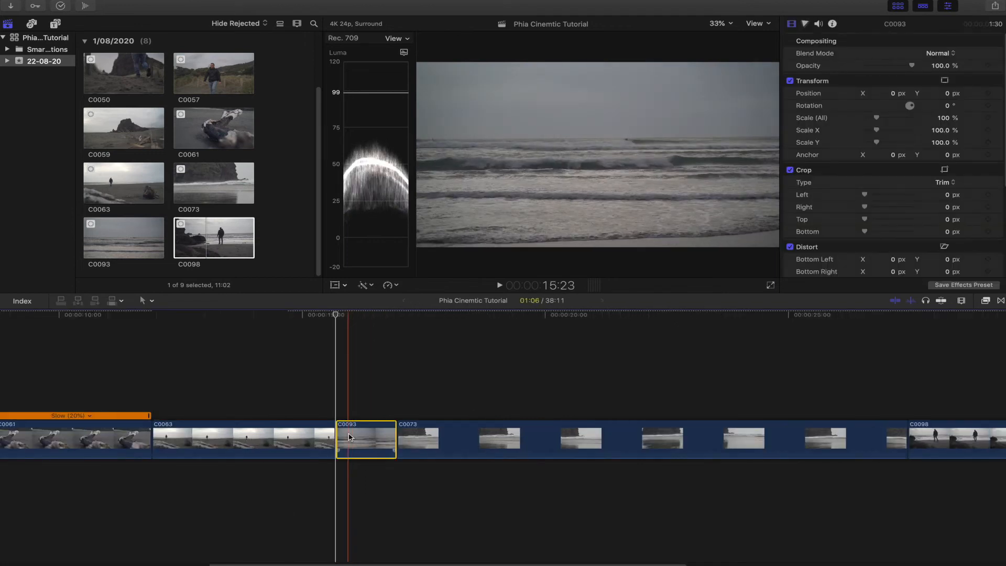
{"action": "key", "text": "ctrl+alt+r"}
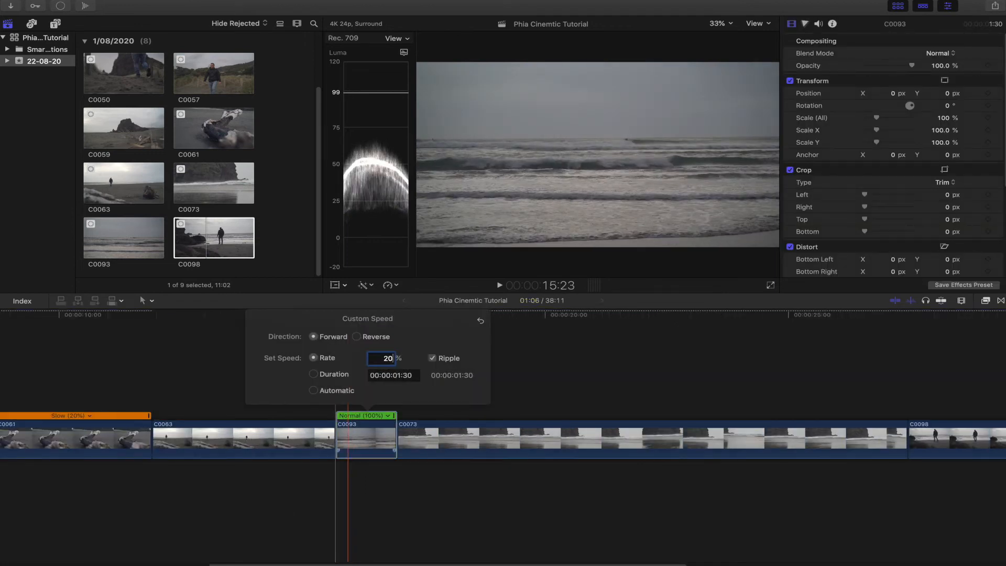
{"action": "type", "text": "20"}
{"action": "key", "text": "Return"}
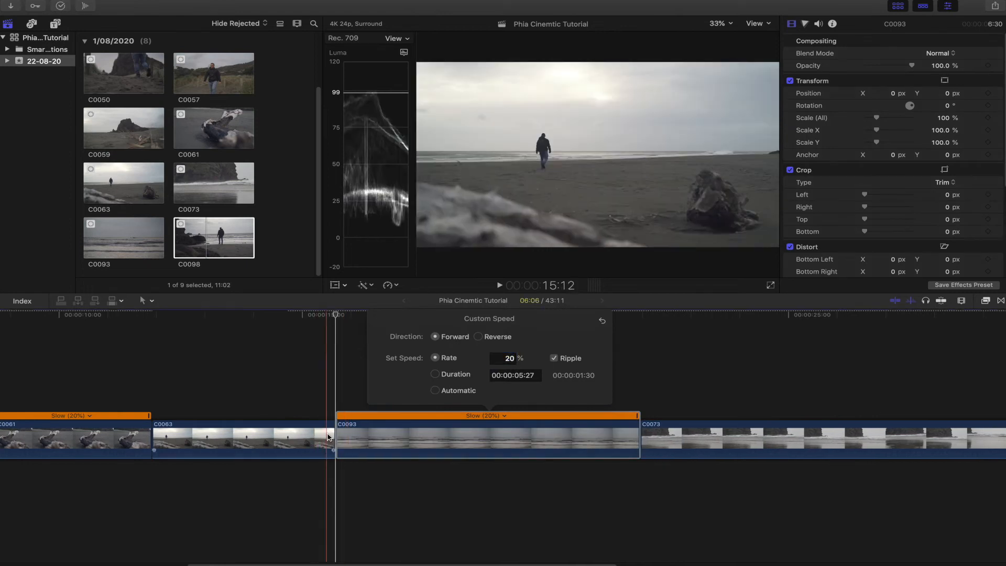
{"action": "key", "text": "space"}
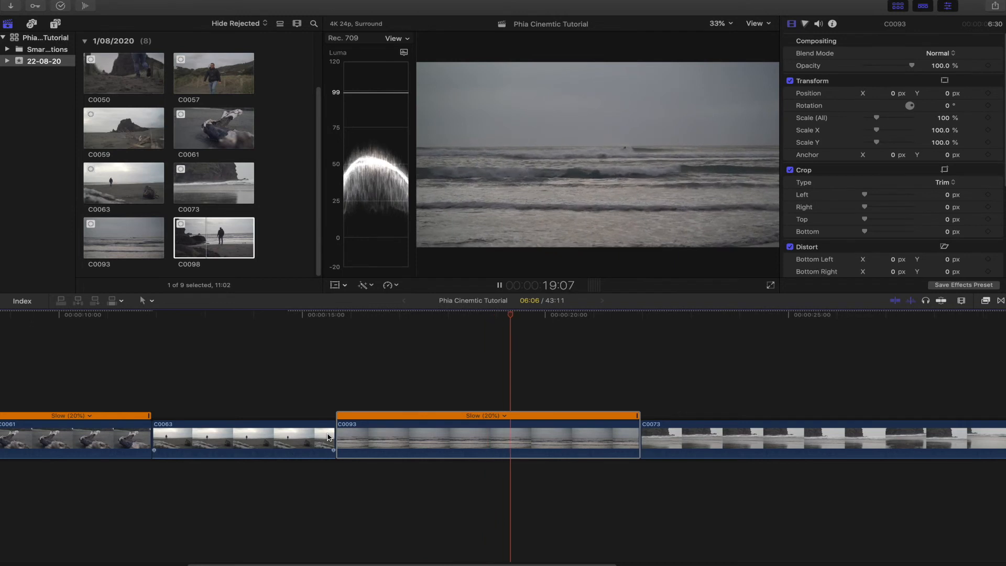
Step: Trim the end of C0093 to a duration of about 4.3 seconds, playing it back between trims
{"action": "key", "text": "space"}
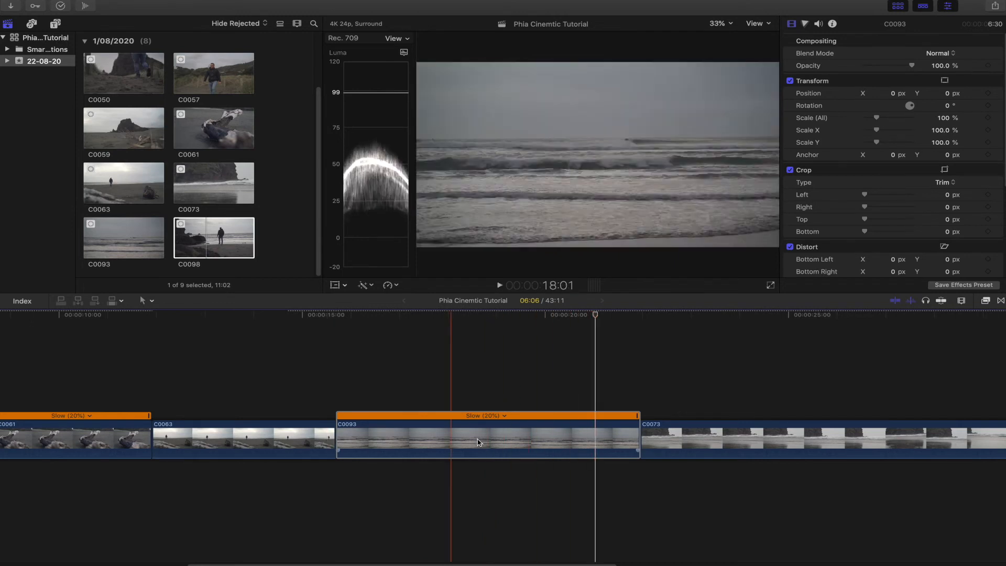
{"action": "left_click_drag", "start_coordinate": [636, 440], "coordinate": [595, 440]}
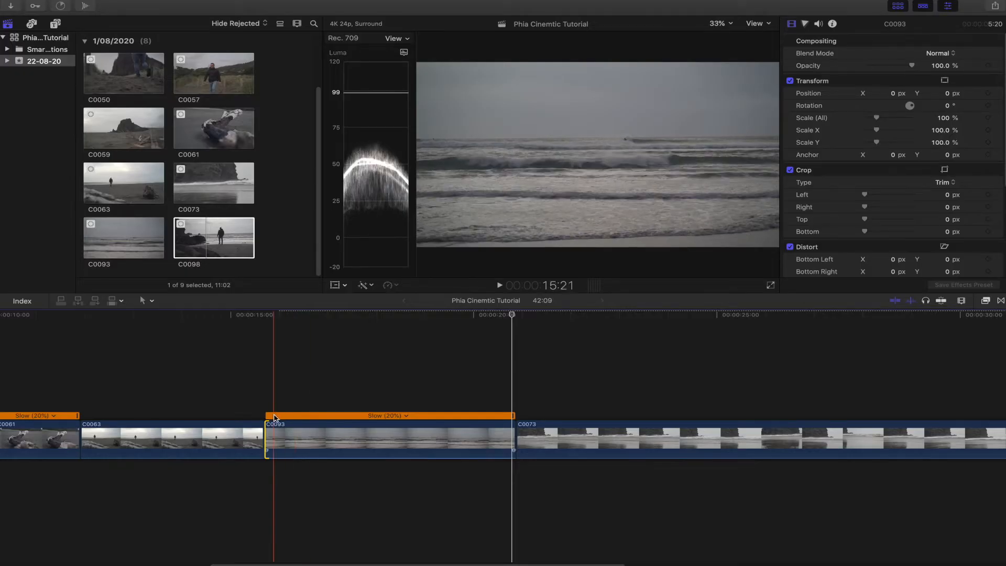
{"action": "key", "text": "space"}
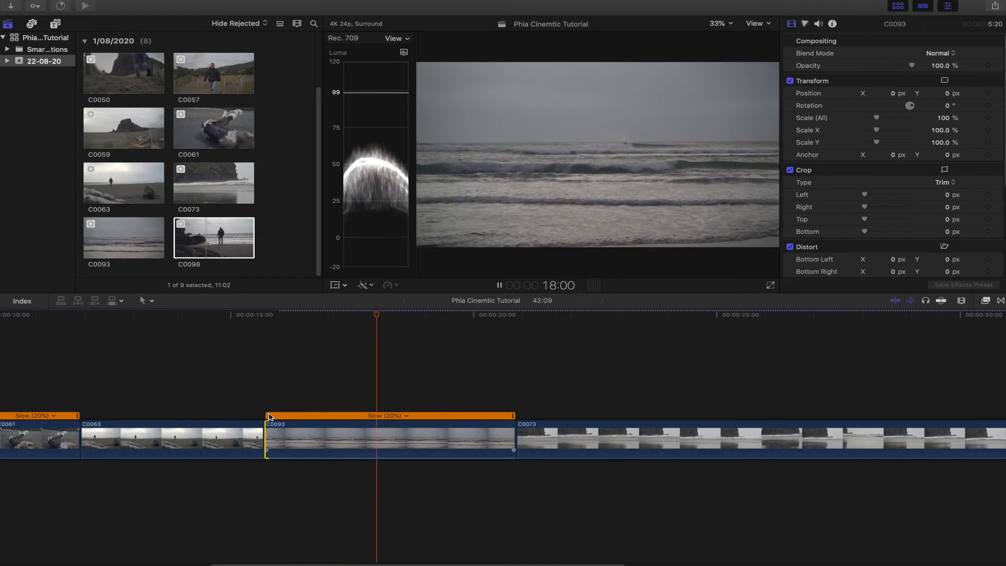
{"action": "left_click_drag", "start_coordinate": [514, 435], "coordinate": [471, 435]}
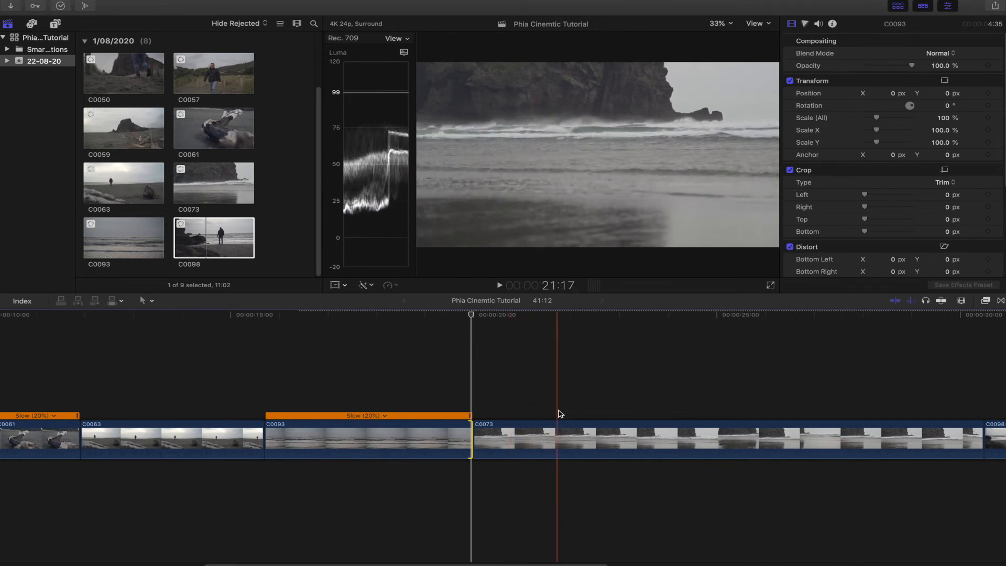
Step: Split C0073 at about 20.1 and 21.9 seconds on the timeline and delete its first and last parts
{"action": "left_click", "coordinate": [568, 426]}
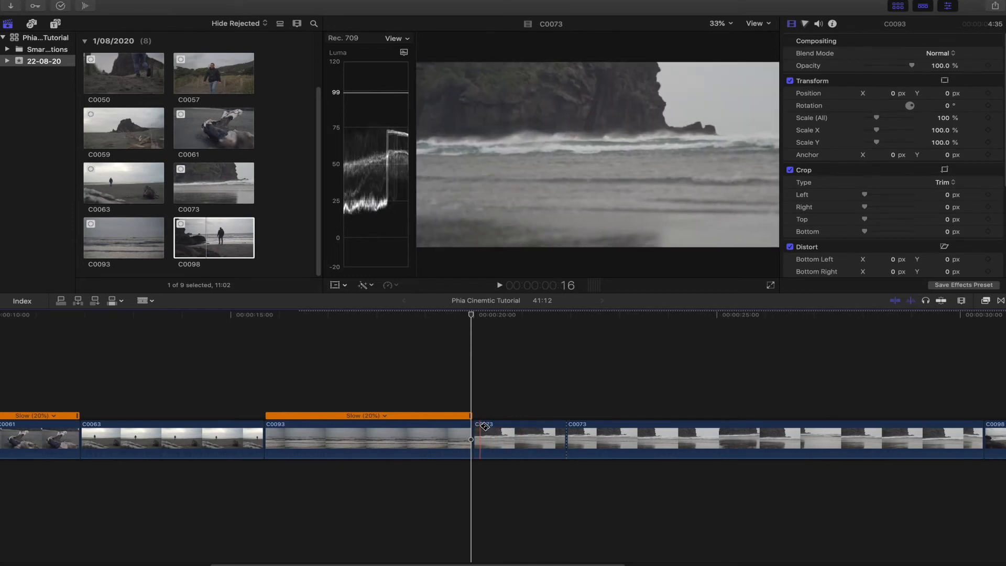
{"action": "right_click", "coordinate": [483, 427]}
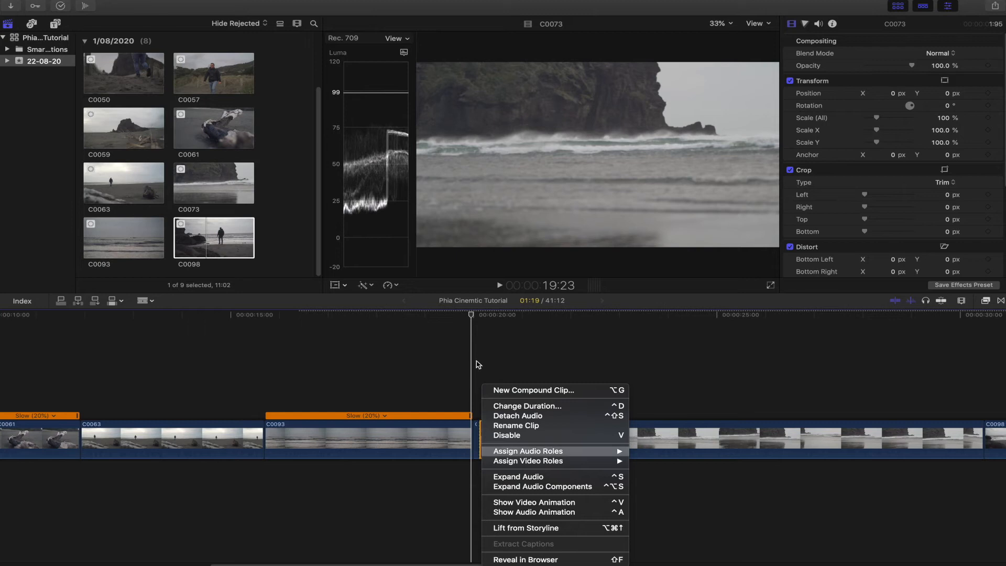
{"action": "left_click", "coordinate": [478, 439]}
{"action": "left_click", "coordinate": [476, 439]}
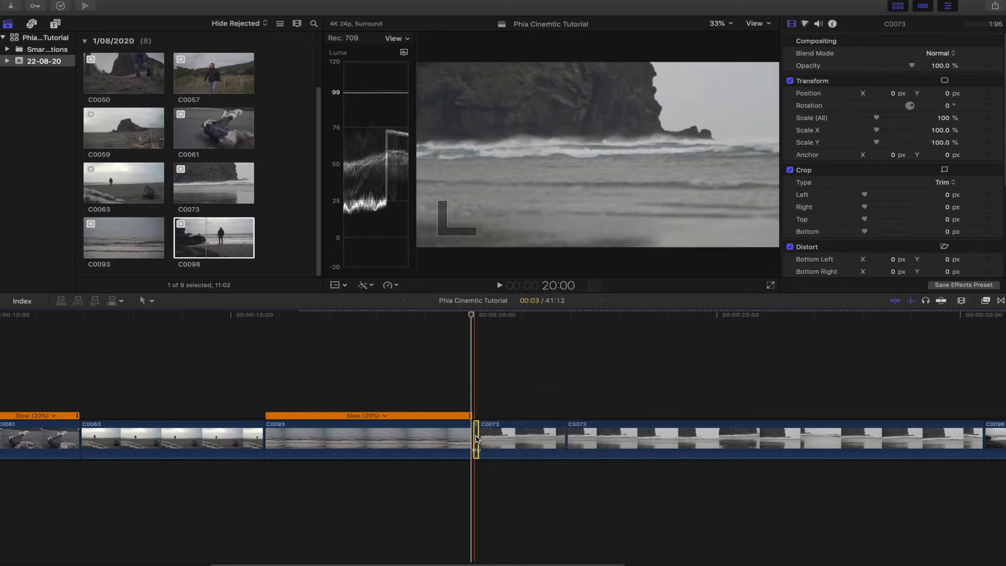
{"action": "key", "text": "BackSpace"}
{"action": "left_click", "coordinate": [597, 440]}
{"action": "key", "text": "BackSpace"}
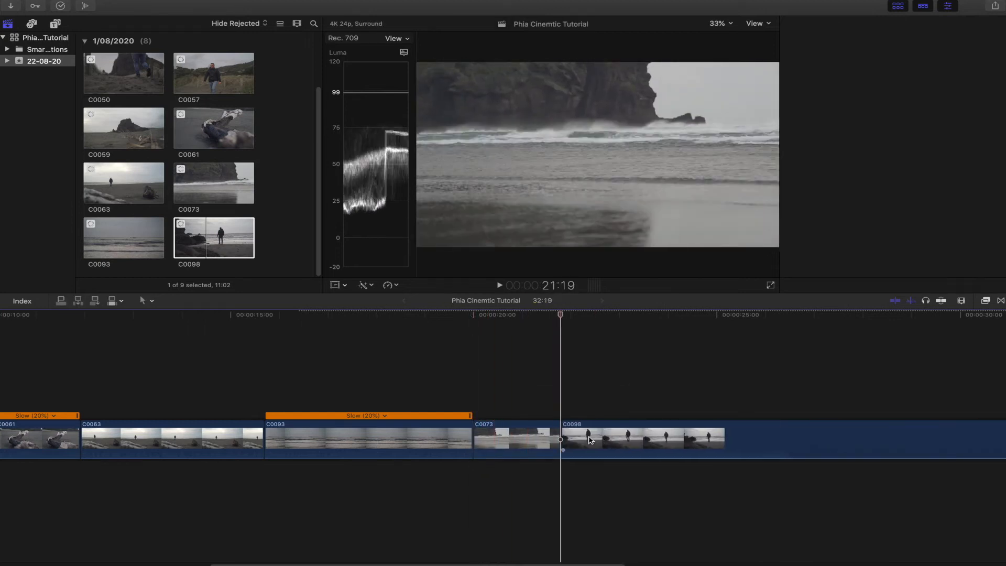
Step: Slow the remaining C0073 clip to a custom speed of 20%
{"action": "left_click", "coordinate": [545, 439]}
{"action": "key", "text": "ctrl+alt+r"}
{"action": "type", "text": "2"}
{"action": "key", "text": "Return"}
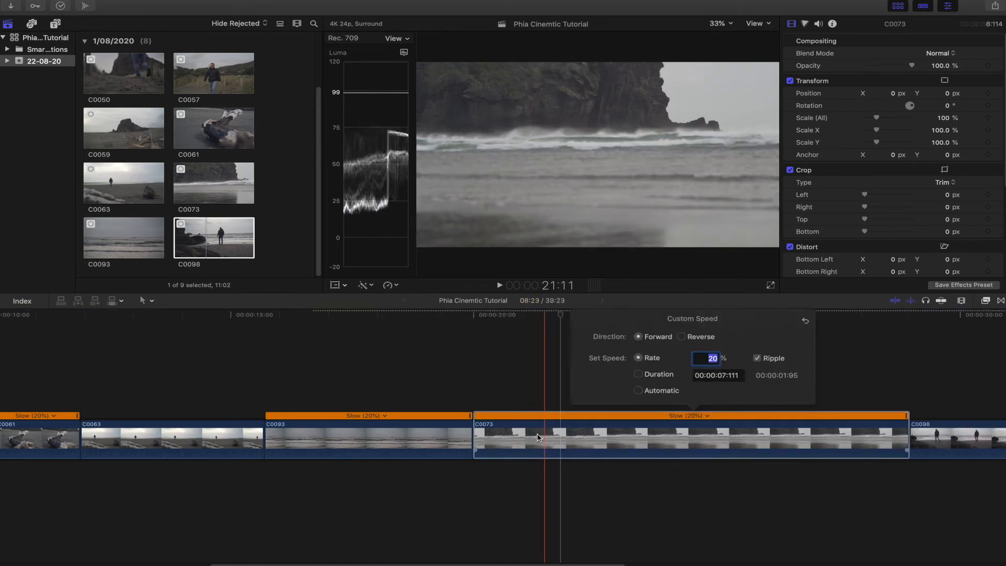
Step: Play back the slowed C0073 and trim its start so the clip lasts about 3.3 seconds
{"action": "key", "text": "space"}
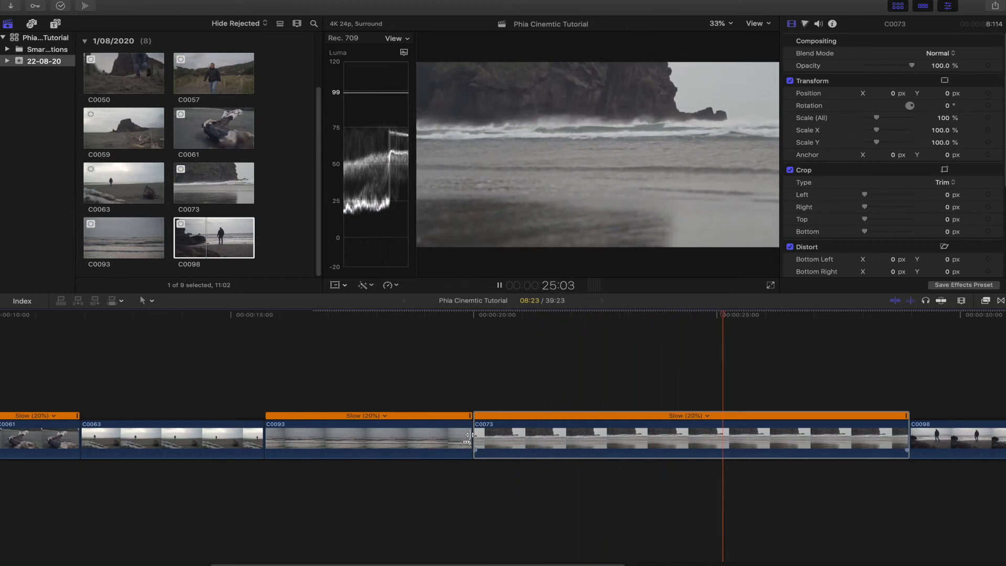
{"action": "key", "text": "space"}
{"action": "left_click_drag", "start_coordinate": [478, 440], "coordinate": [751, 440]}
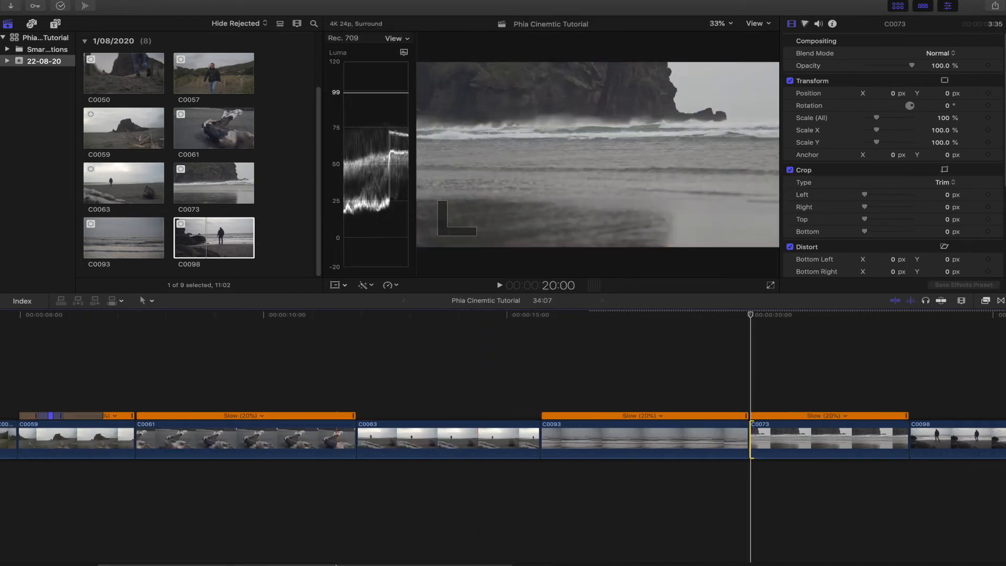
Step: Trim C0098 at both ends to a duration of about 3.2 seconds, checking it in playback
{"action": "scroll", "coordinate": [751, 440], "scroll_direction": "right", "scroll_amount": 8}
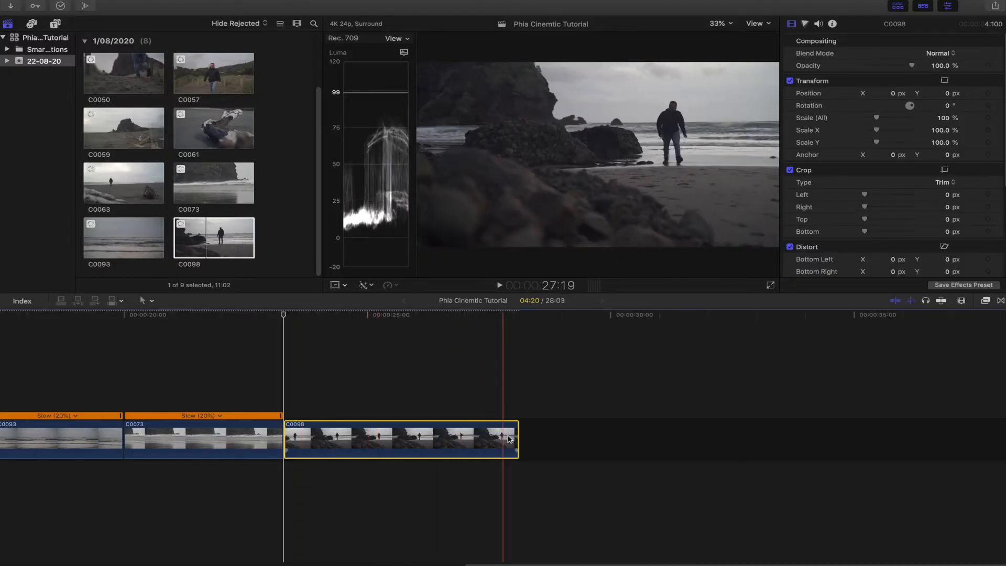
{"action": "left_click_drag", "start_coordinate": [517, 436], "coordinate": [445, 436]}
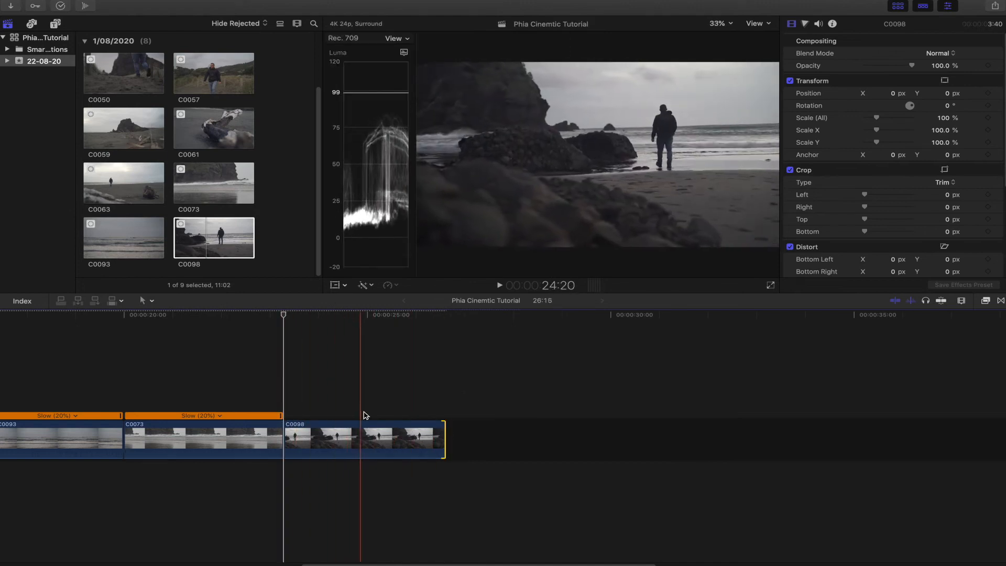
{"action": "left_click_drag", "start_coordinate": [443, 438], "coordinate": [409, 438]}
{"action": "left_click_drag", "start_coordinate": [288, 442], "coordinate": [240, 442]}
{"action": "key", "text": "space"}
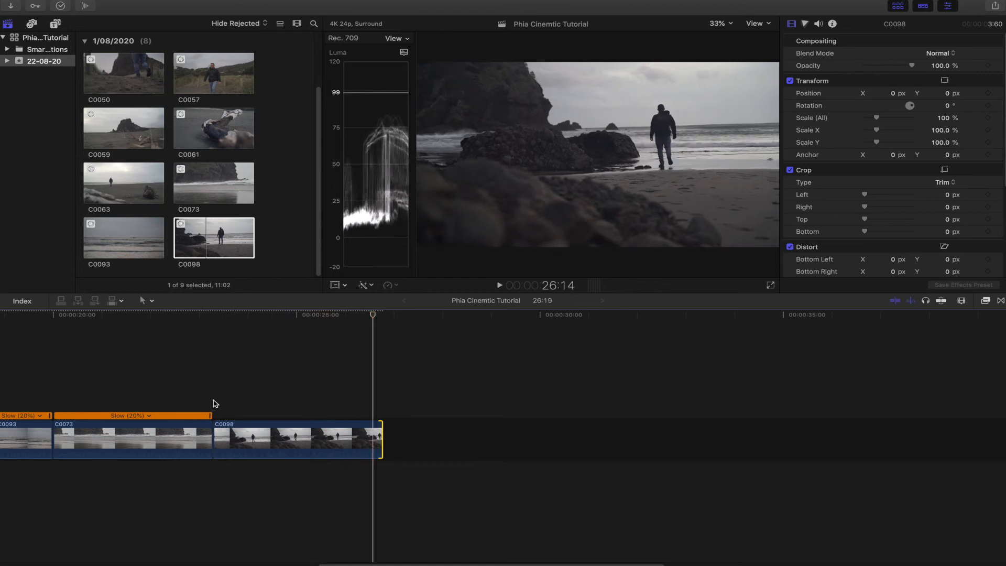
{"action": "key", "text": "space"}
{"action": "left_click_drag", "start_coordinate": [218, 442], "coordinate": [208, 442]}
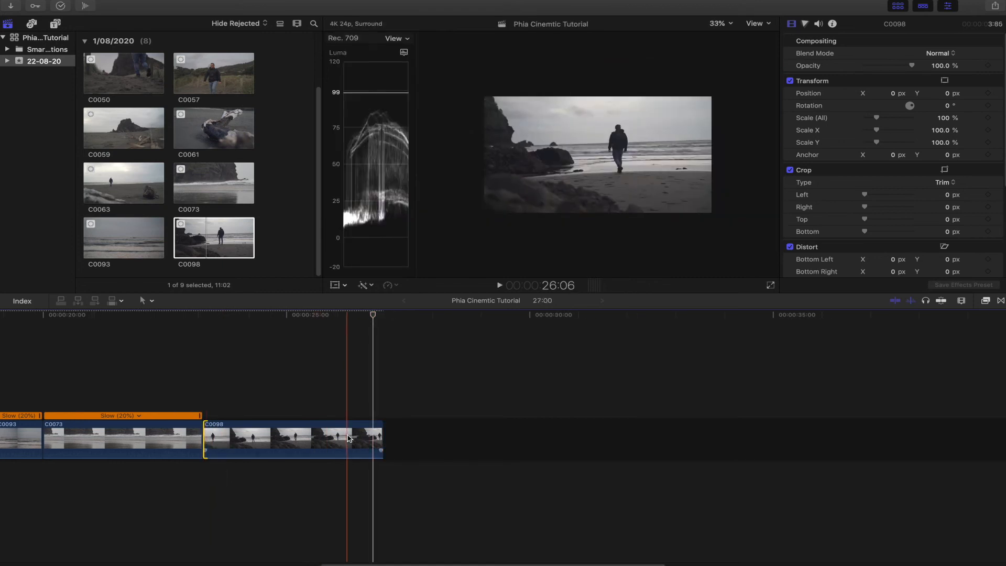
{"action": "left_click_drag", "start_coordinate": [375, 437], "coordinate": [359, 437]}
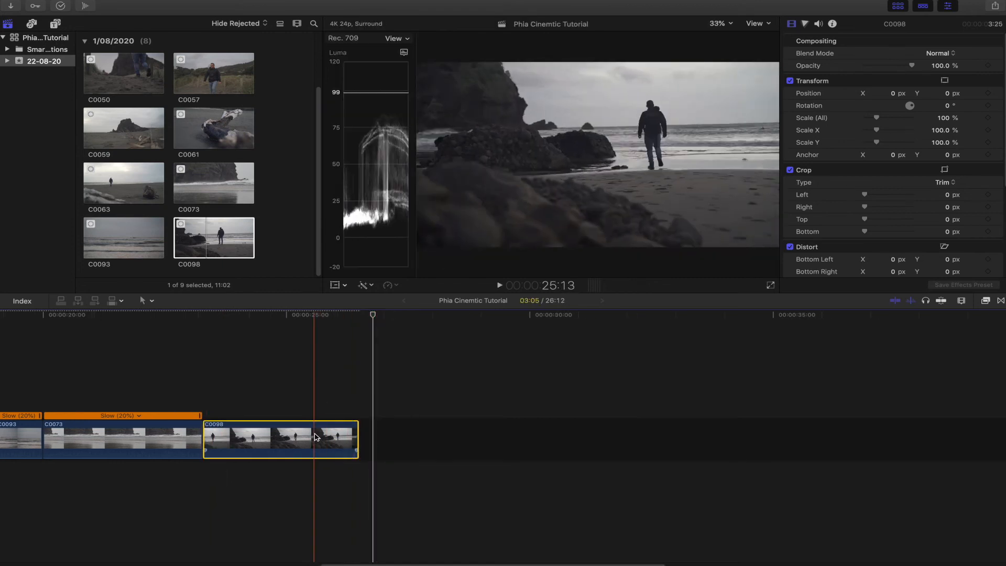
Step: Slow C0098 to a custom speed of 20% and play it back
{"action": "key", "text": "ctrl+d"}
{"action": "type", "text": "2"}
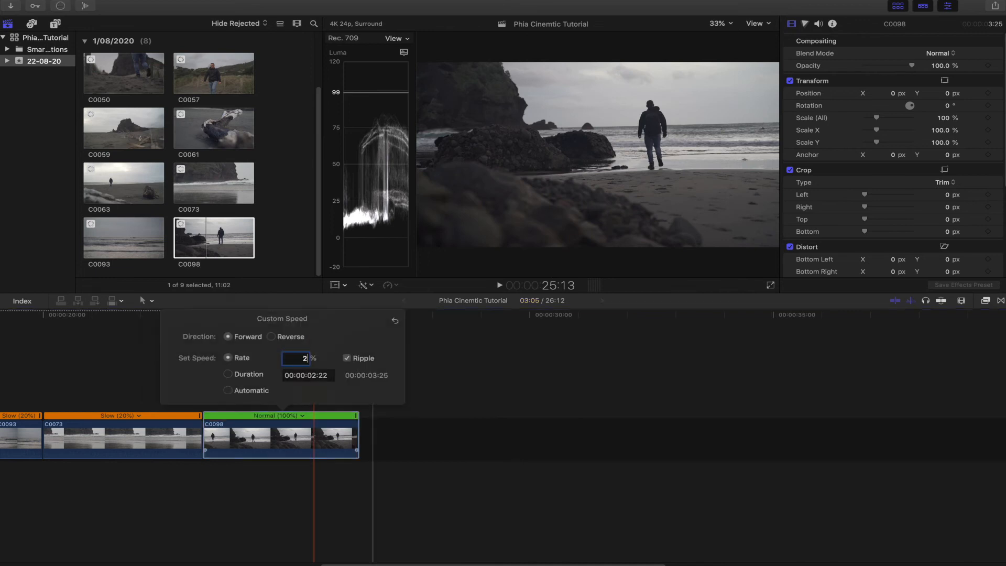
{"action": "type", "text": "0"}
{"action": "key", "text": "Return"}
{"action": "key", "text": "space"}
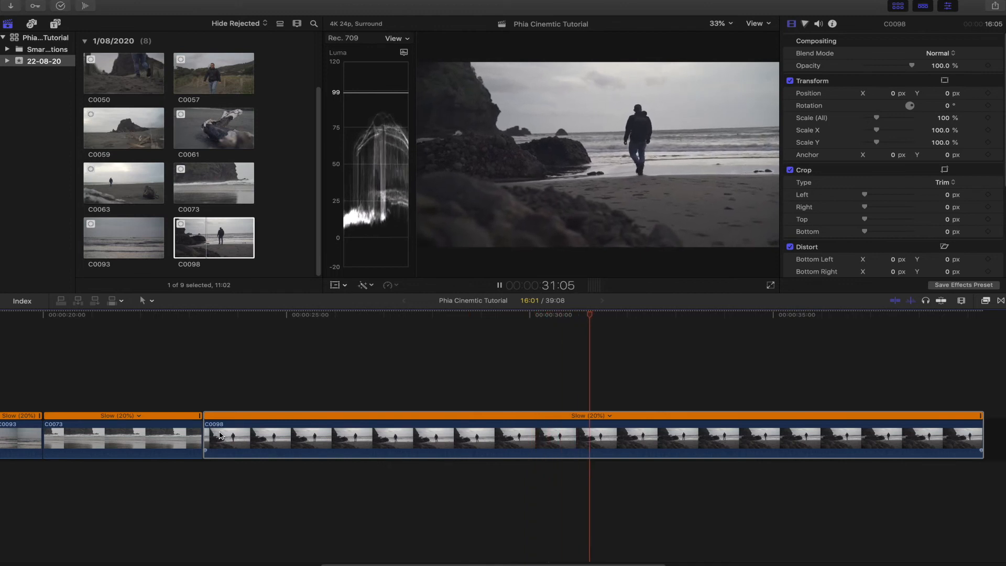
{"action": "key", "text": "space"}
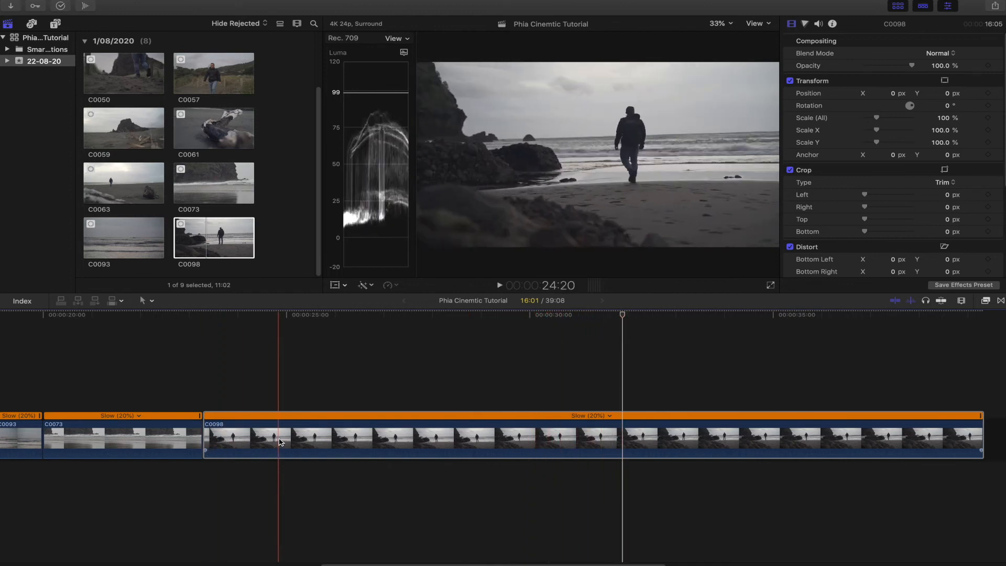
Step: Set C0098 to a custom speed of 40%, play it back and trim its end to about 4.8 seconds
{"action": "key", "text": "alt+super+r"}
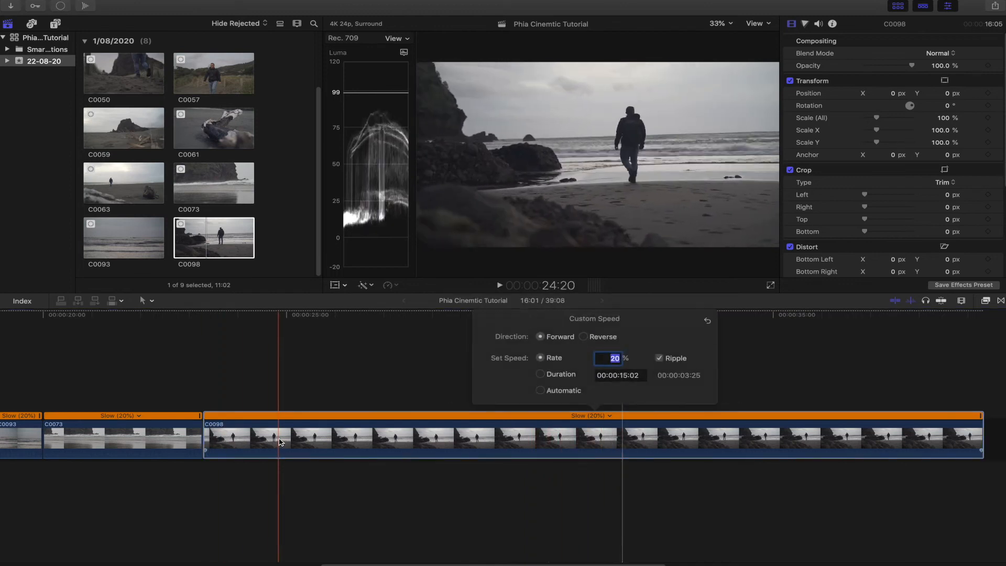
{"action": "type", "text": "40"}
{"action": "key", "text": "Return"}
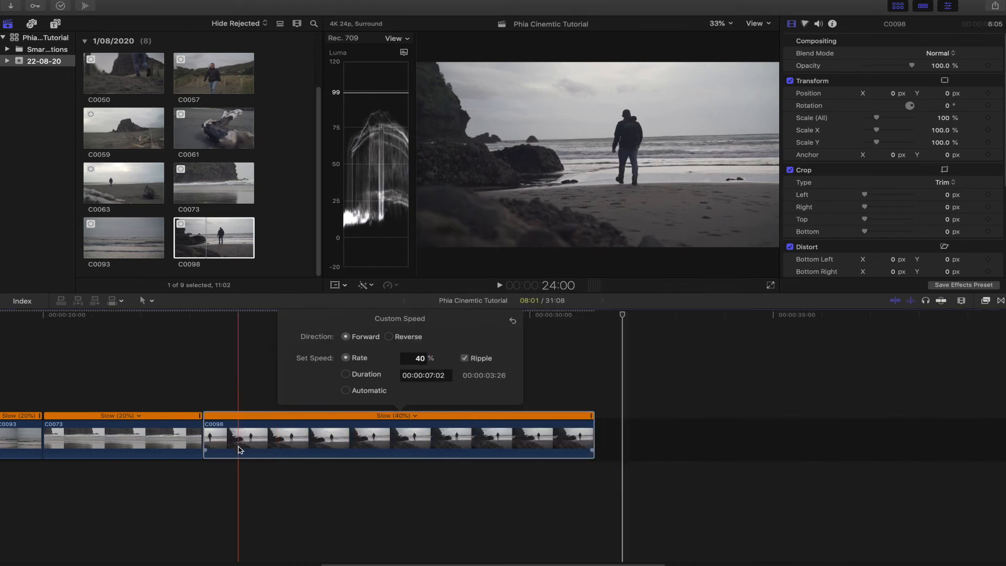
{"action": "key", "text": "space"}
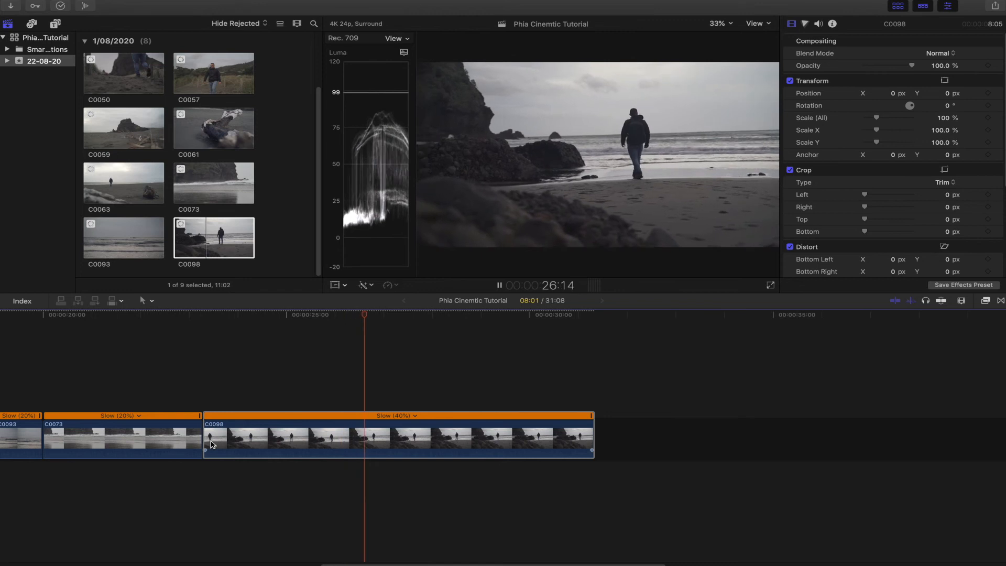
{"action": "key", "text": "space"}
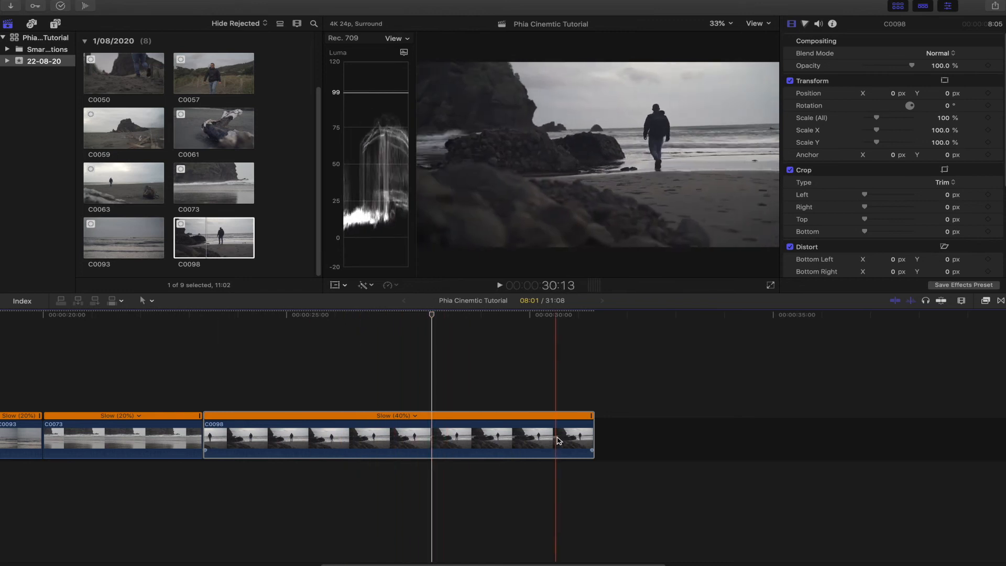
{"action": "left_click_drag", "start_coordinate": [593, 437], "coordinate": [434, 427]}
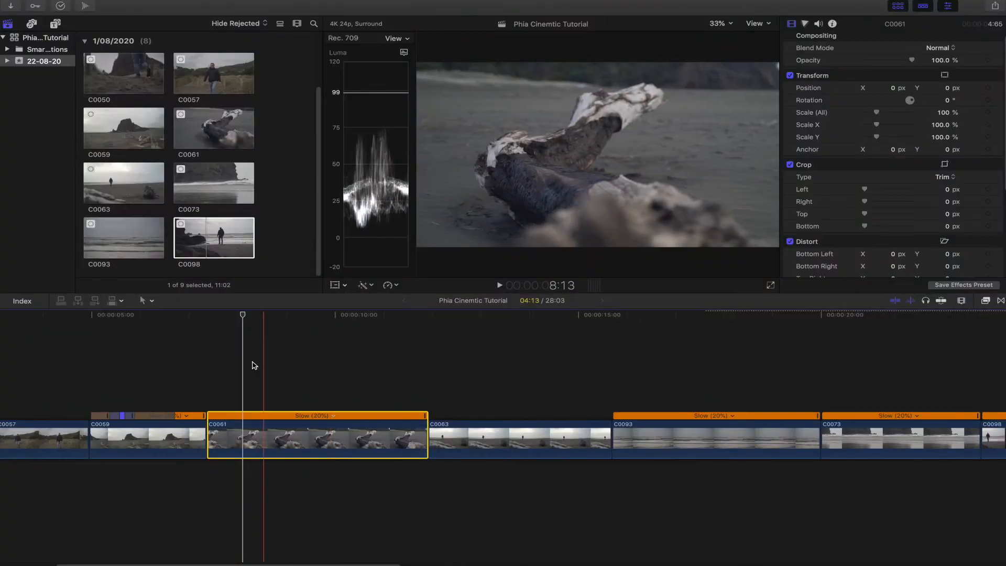
Step: Turn on stabilization for C0061 with the Automatic method and play the clip back
{"action": "scroll", "coordinate": [807, 251], "scroll_direction": "down", "scroll_amount": 5}
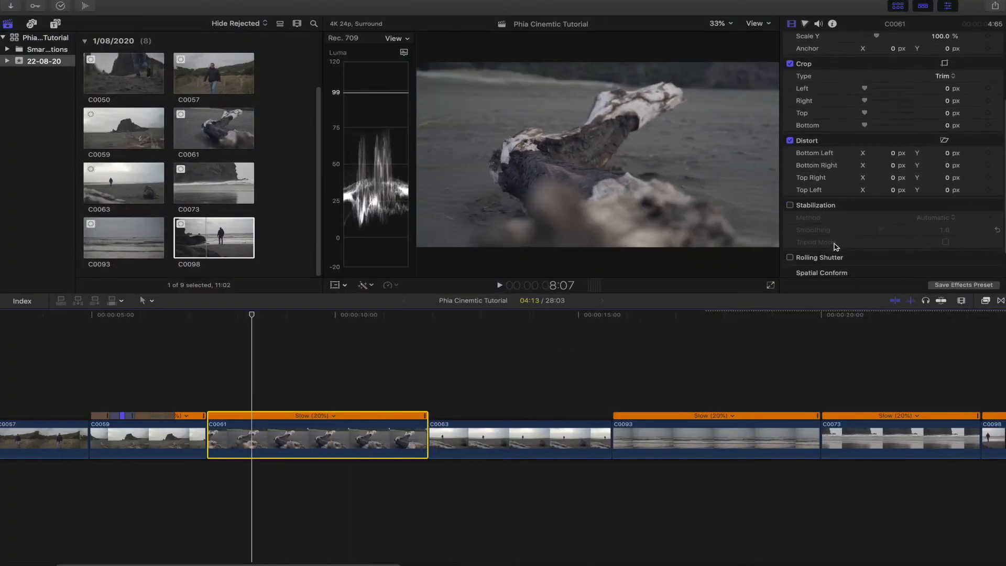
{"action": "scroll", "coordinate": [838, 247], "scroll_direction": "up", "scroll_amount": 1}
{"action": "scroll", "coordinate": [839, 244], "scroll_direction": "down", "scroll_amount": 3}
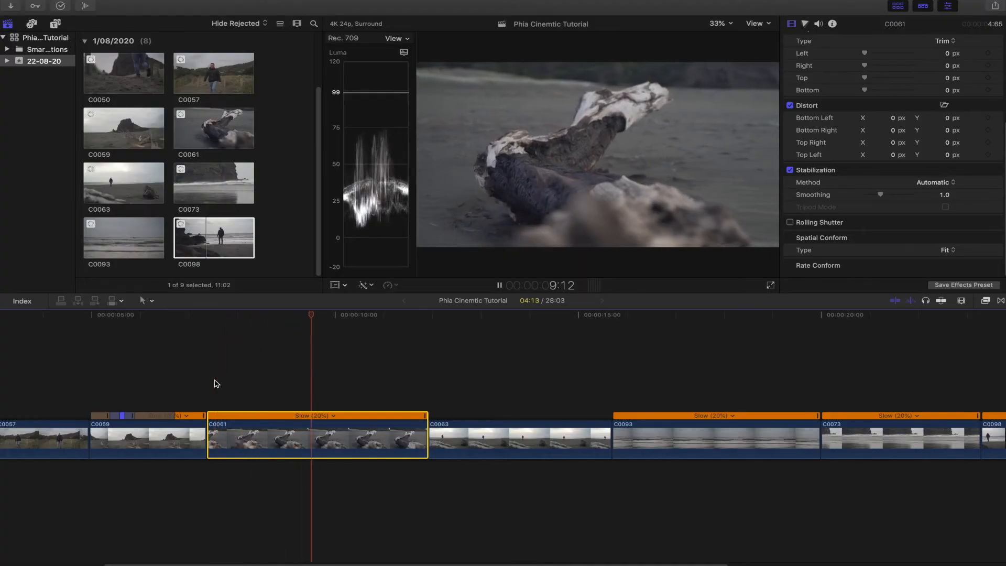
{"action": "key", "text": "space"}
{"action": "left_click_drag", "start_coordinate": [500, 565], "coordinate": [721, 564]}
{"action": "left_click", "coordinate": [703, 445]}
{"action": "scroll", "coordinate": [343, 544], "scroll_direction": "left", "scroll_amount": 5}
{"action": "scroll", "coordinate": [343, 544], "scroll_direction": "left", "scroll_amount": 3}
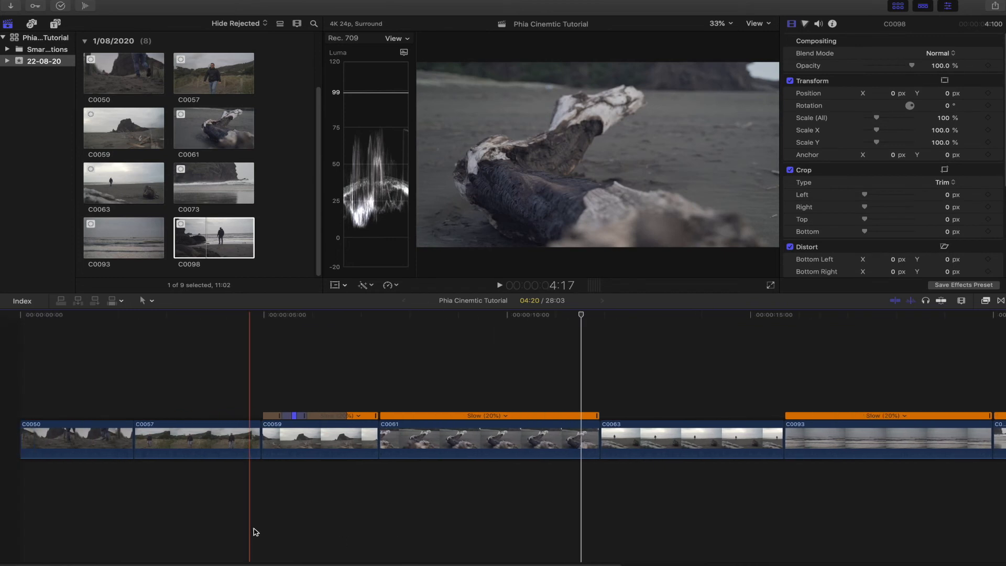
Step: Turn on stabilization for C0059 and play the clip back
{"action": "left_click", "coordinate": [359, 440]}
{"action": "scroll", "coordinate": [913, 173], "scroll_direction": "down", "scroll_amount": 5}
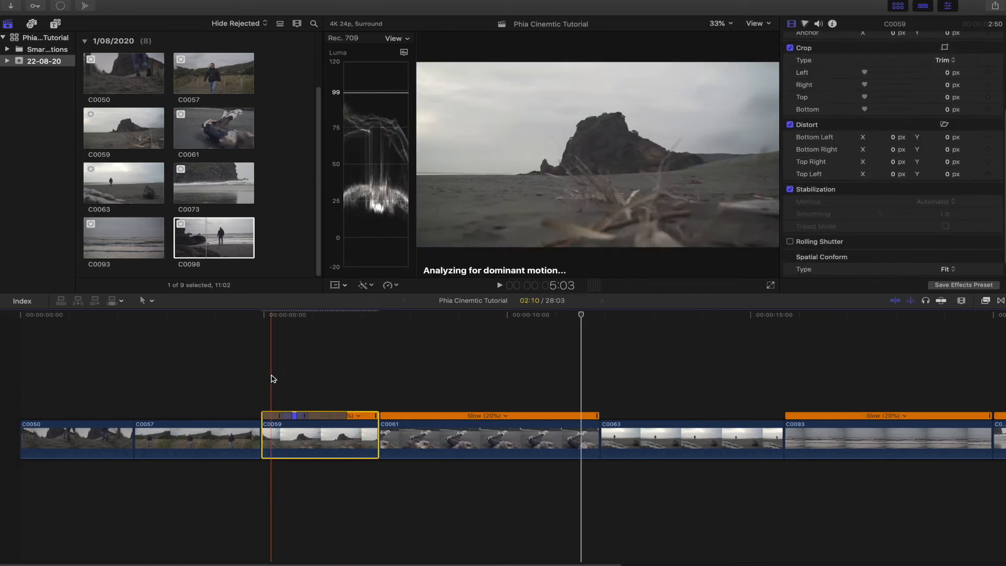
{"action": "key", "text": "space"}
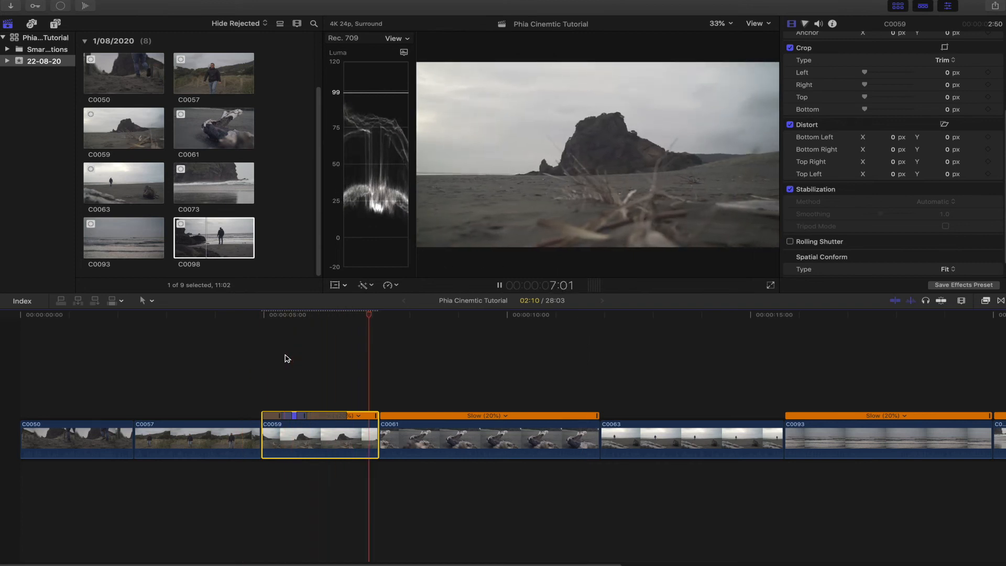
{"action": "key", "text": "space"}
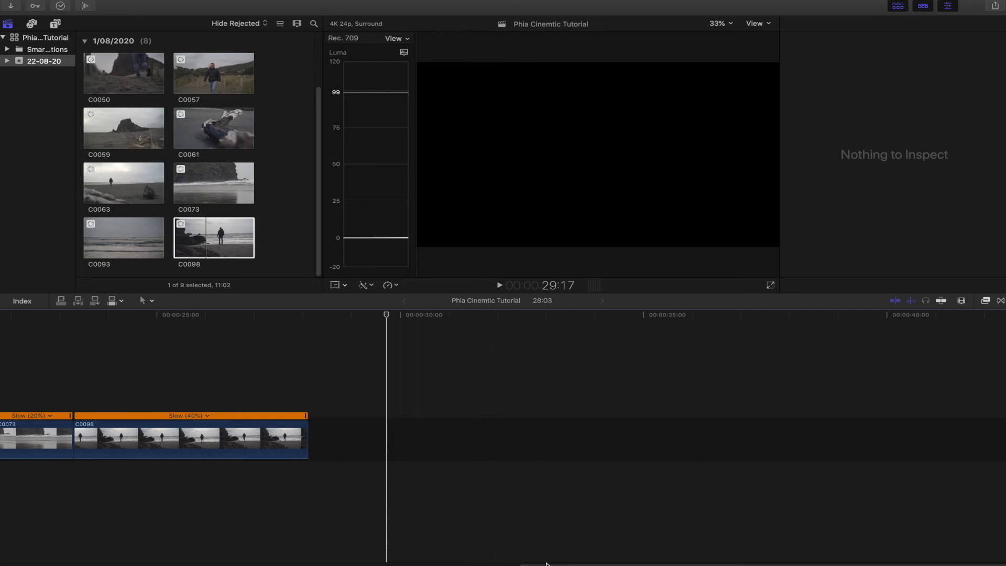
Step: Keyframe the opacity of the opening clip C0050 at 0% on its first frame
{"action": "scroll", "coordinate": [63, 521], "scroll_direction": "left", "scroll_amount": 20}
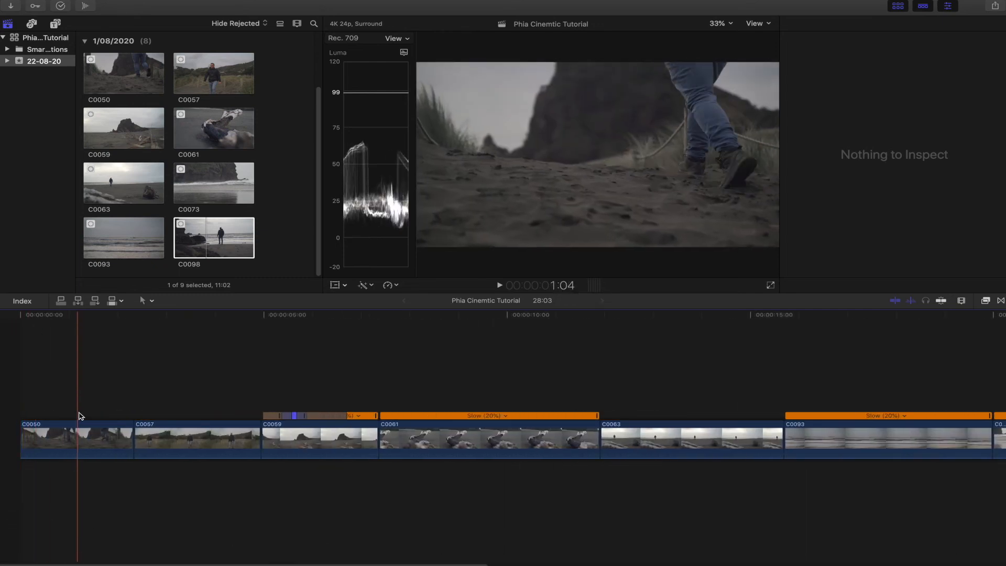
{"action": "left_click", "coordinate": [68, 437]}
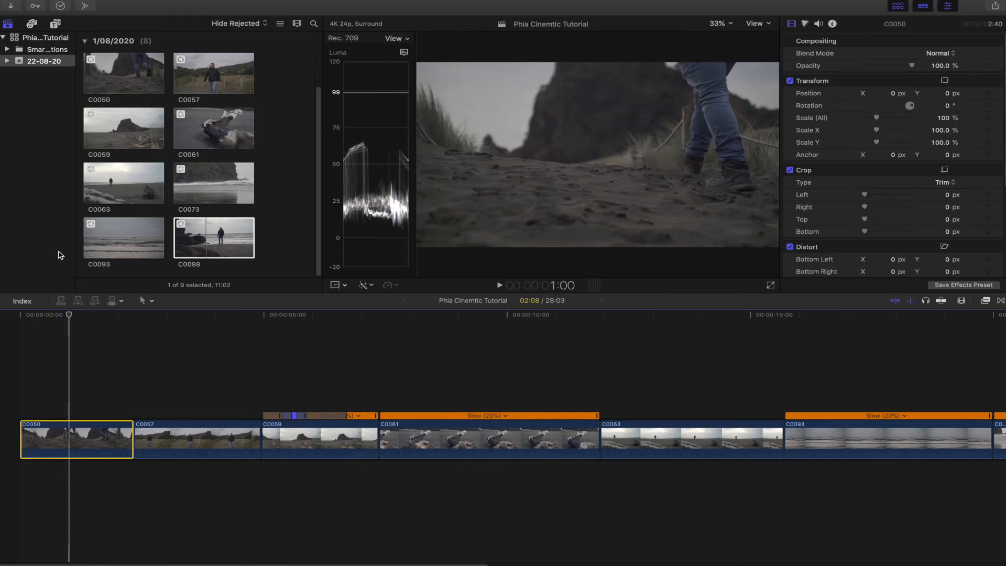
{"action": "left_click_drag", "start_coordinate": [70, 316], "coordinate": [1, 314]}
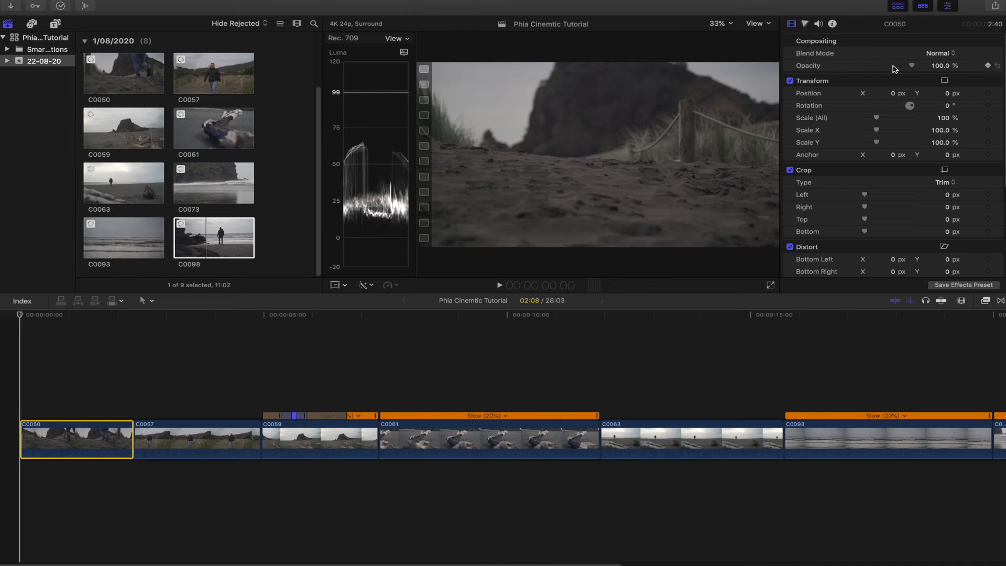
{"action": "left_click_drag", "start_coordinate": [914, 69], "coordinate": [855, 67]}
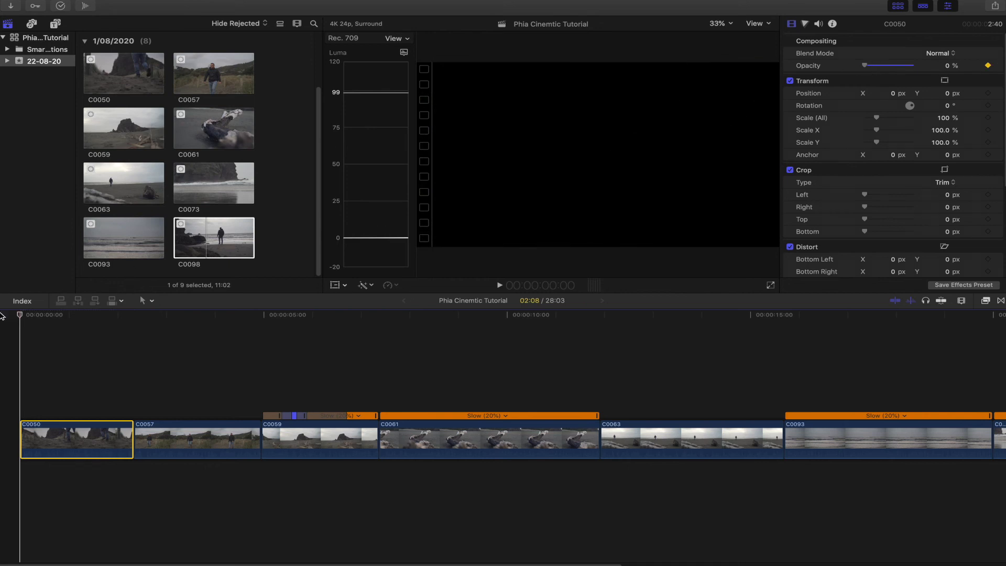
Step: Keyframe C0050's opacity at about 100% at frame 19 and play back the fade-in from the start
{"action": "left_click_drag", "start_coordinate": [39, 317], "coordinate": [62, 316]}
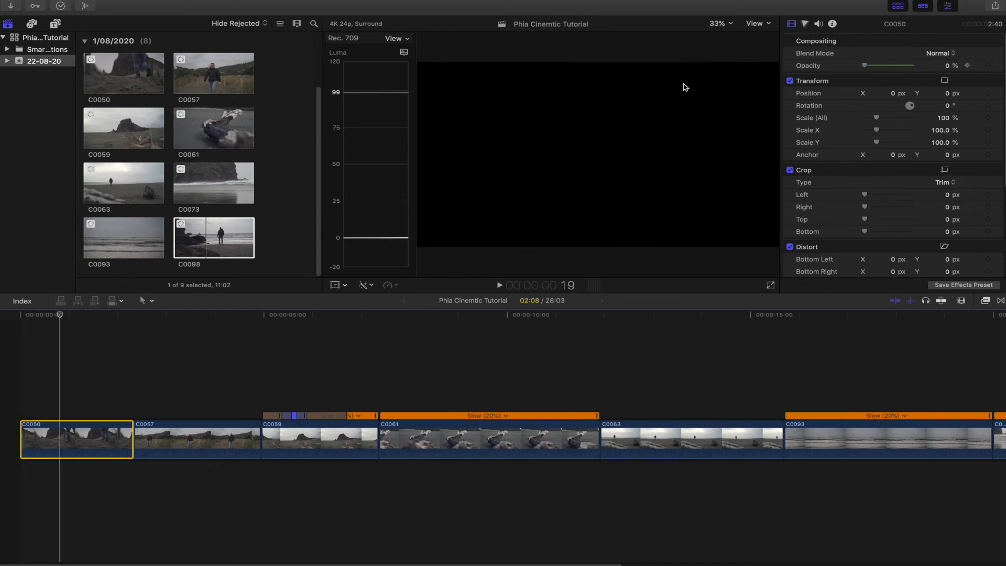
{"action": "key", "text": "Left"}
{"action": "left_click_drag", "start_coordinate": [870, 69], "coordinate": [918, 67]}
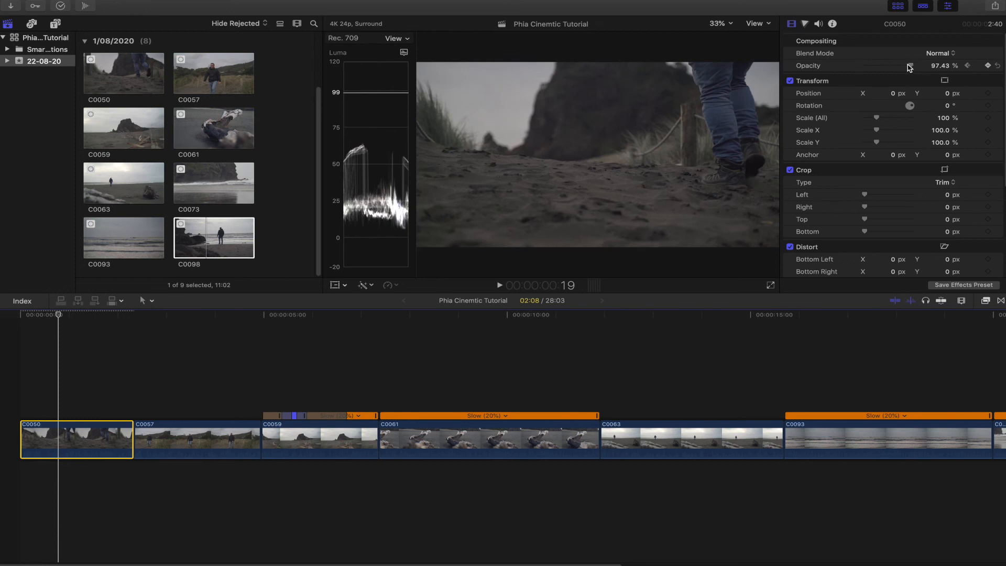
{"action": "left_click", "coordinate": [52, 315]}
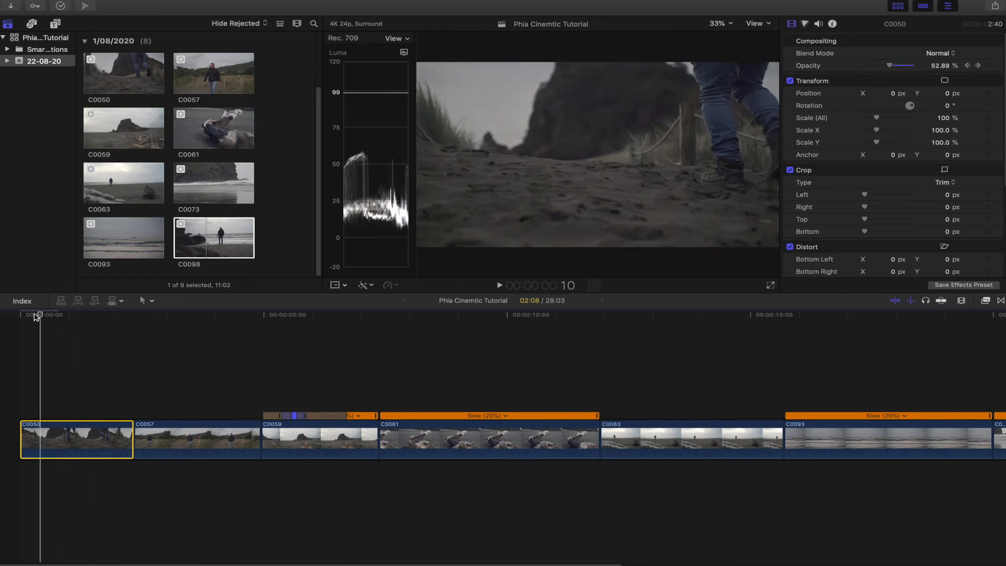
{"action": "left_click_drag", "start_coordinate": [51, 316], "coordinate": [1, 322]}
{"action": "key", "text": "space"}
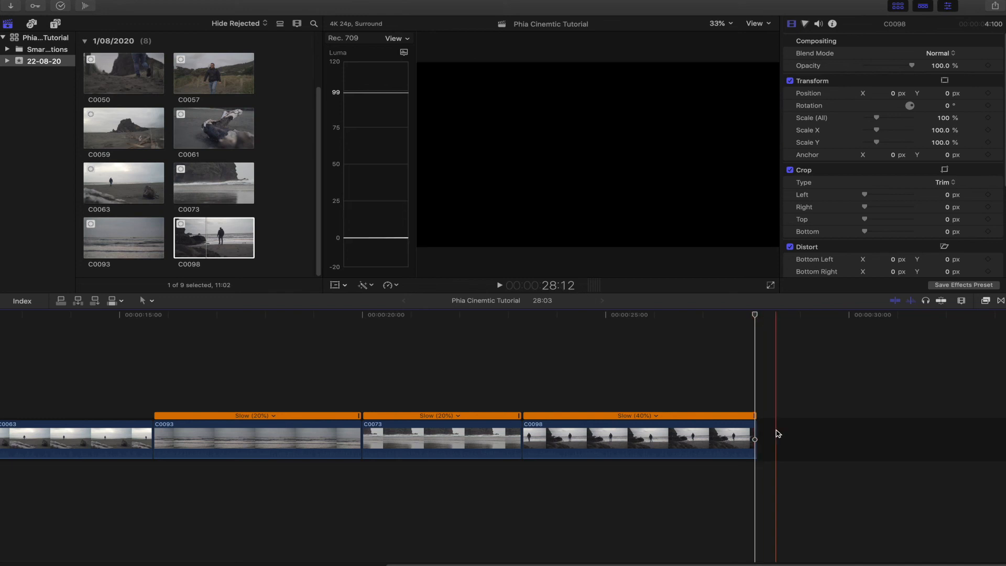
Step: Fade out C0098 with opacity keyframes of 100% at 25:14 and 0% on its last frame, and play it back
{"action": "left_click", "coordinate": [778, 434]}
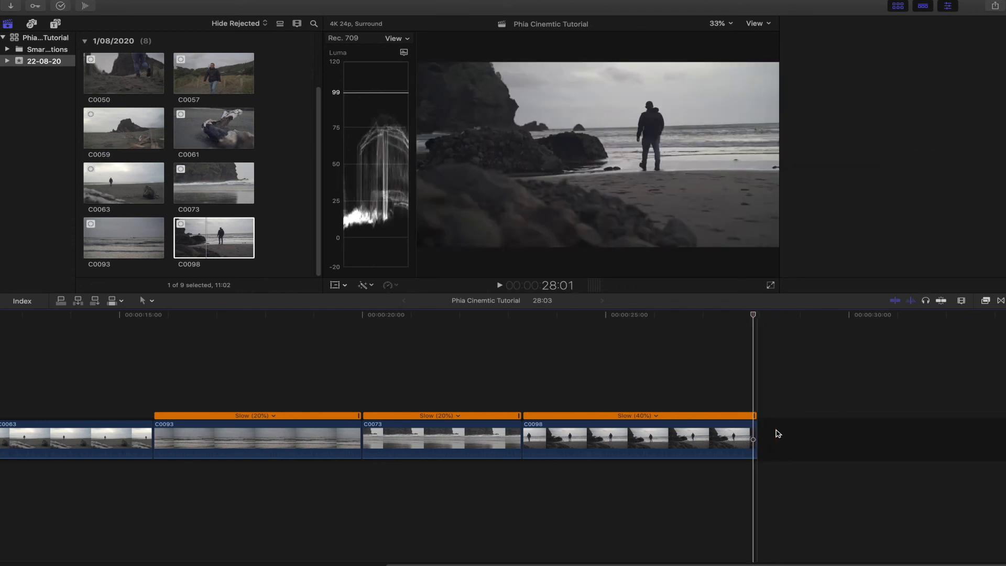
{"action": "key", "text": "Left"}
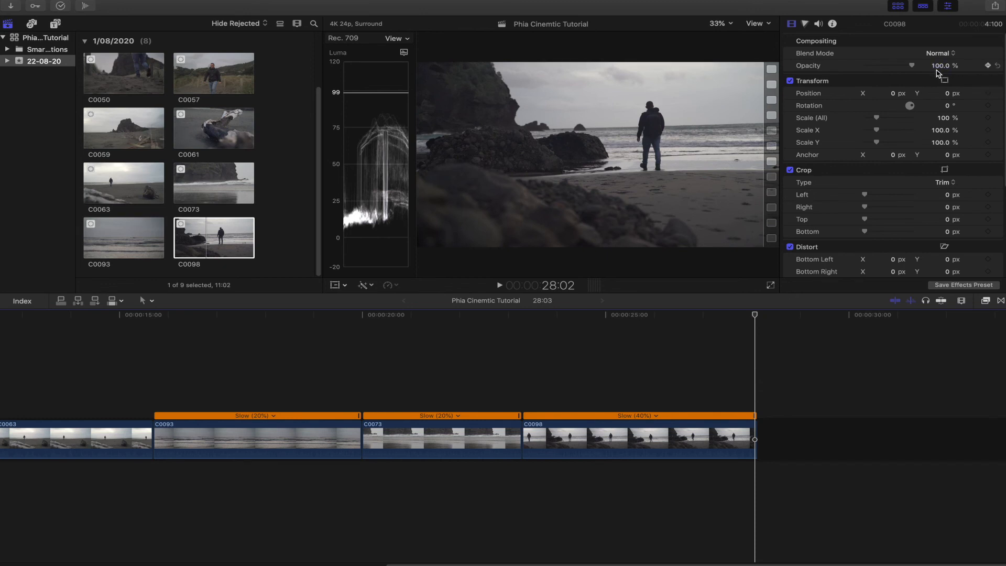
{"action": "left_click_drag", "start_coordinate": [912, 67], "coordinate": [844, 65]}
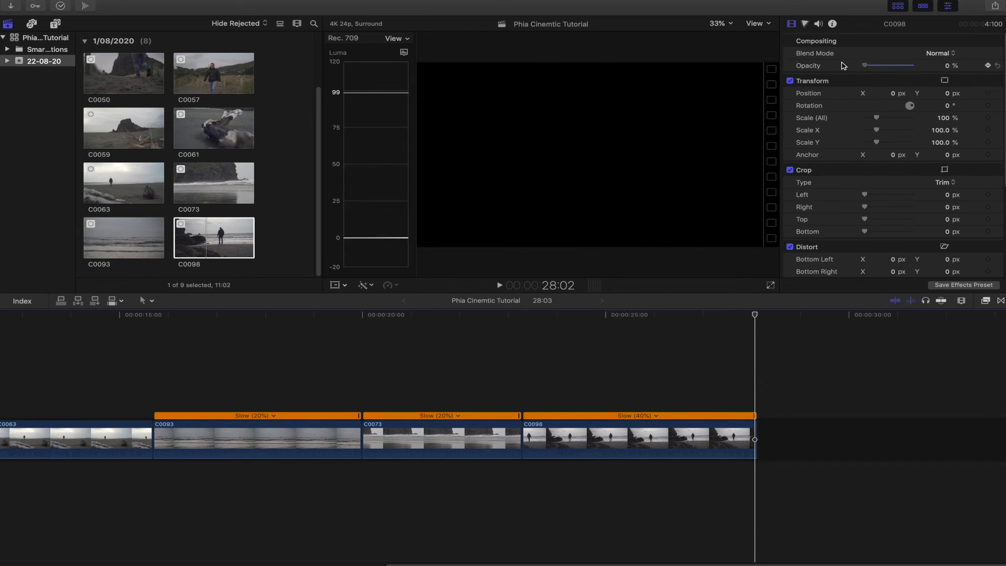
{"action": "left_click_drag", "start_coordinate": [756, 318], "coordinate": [635, 313]}
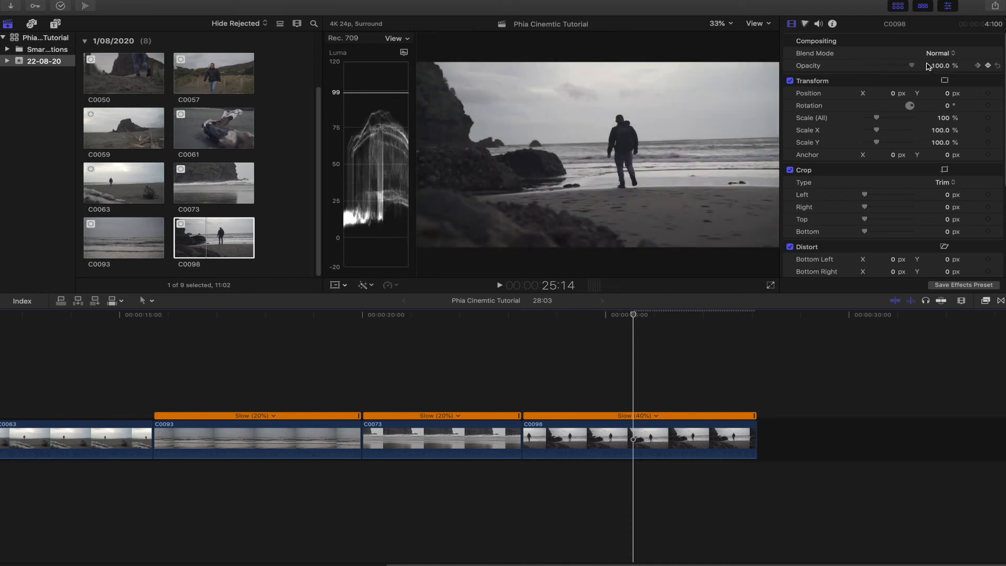
{"action": "key", "text": "space"}
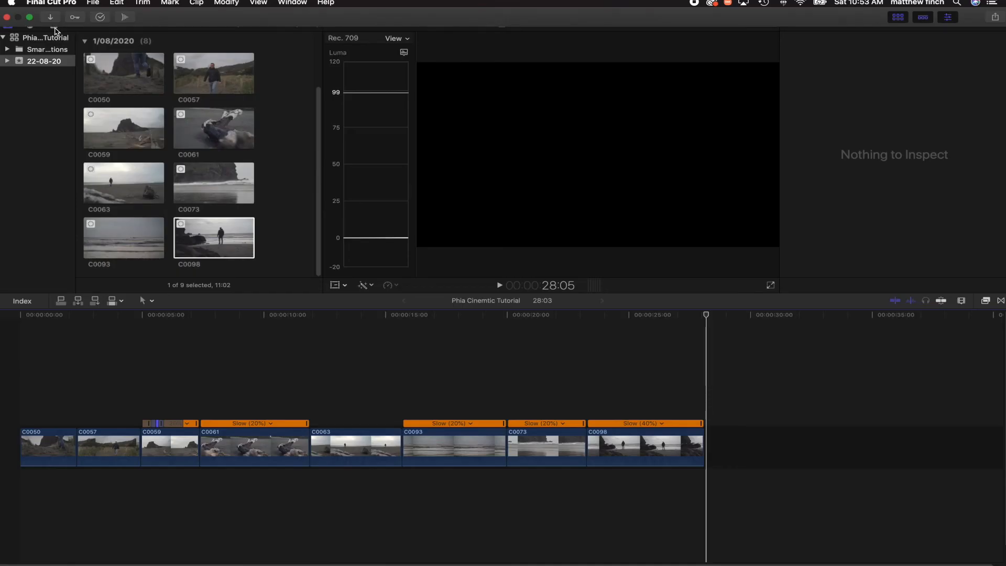
Step: Add the Custom generator above the clips from the start of the timeline and extend it to the end of the sequence, 28:08 long
{"action": "left_click", "coordinate": [55, 24]}
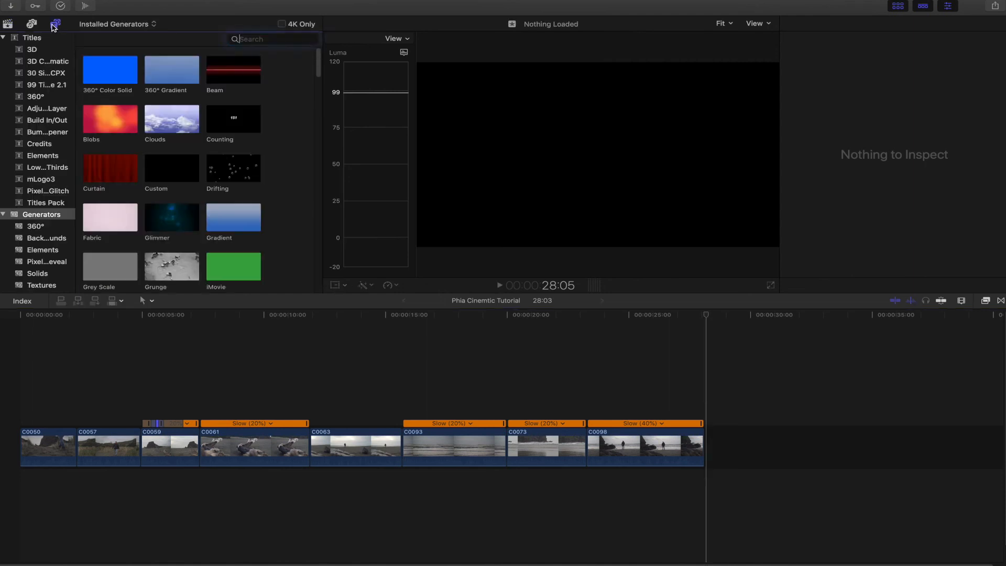
{"action": "left_click", "coordinate": [159, 176]}
{"action": "left_click_drag", "start_coordinate": [159, 175], "coordinate": [21, 386]}
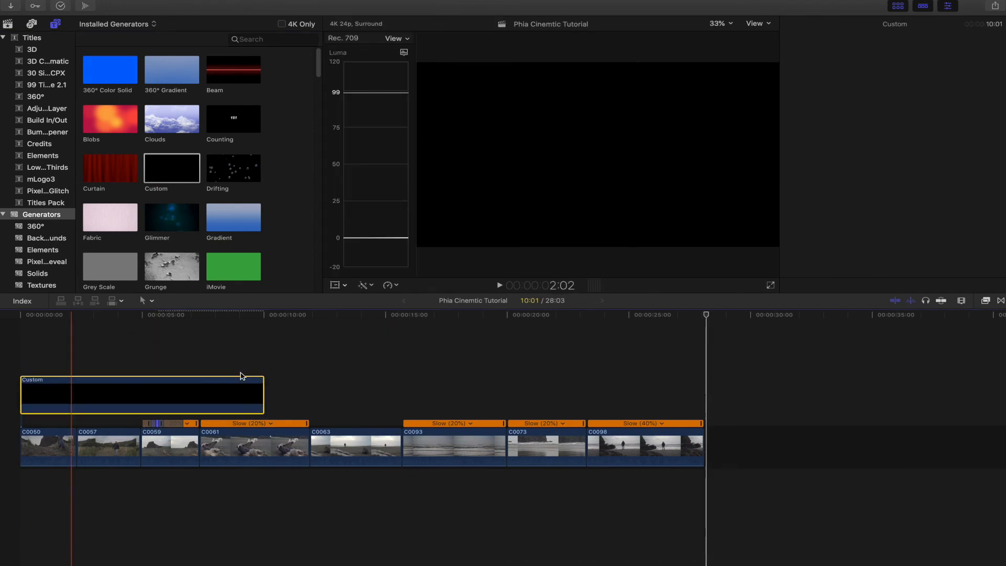
{"action": "left_click_drag", "start_coordinate": [260, 389], "coordinate": [706, 401]}
Step: Duplicate the Custom generator onto a second layer above the first, starting at the beginning of the timeline
{"action": "key", "text": "Home"}
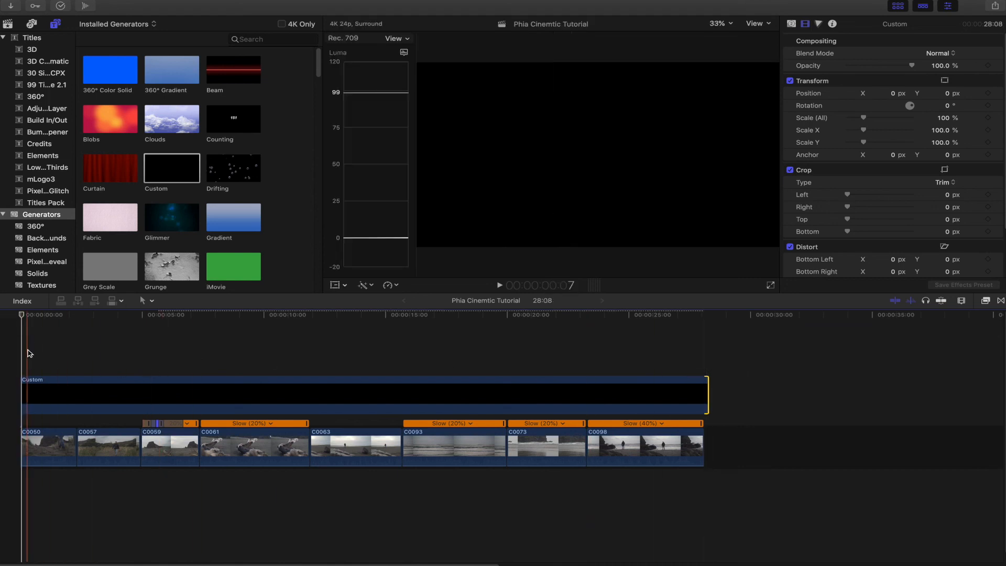
{"action": "left_click", "coordinate": [45, 395]}
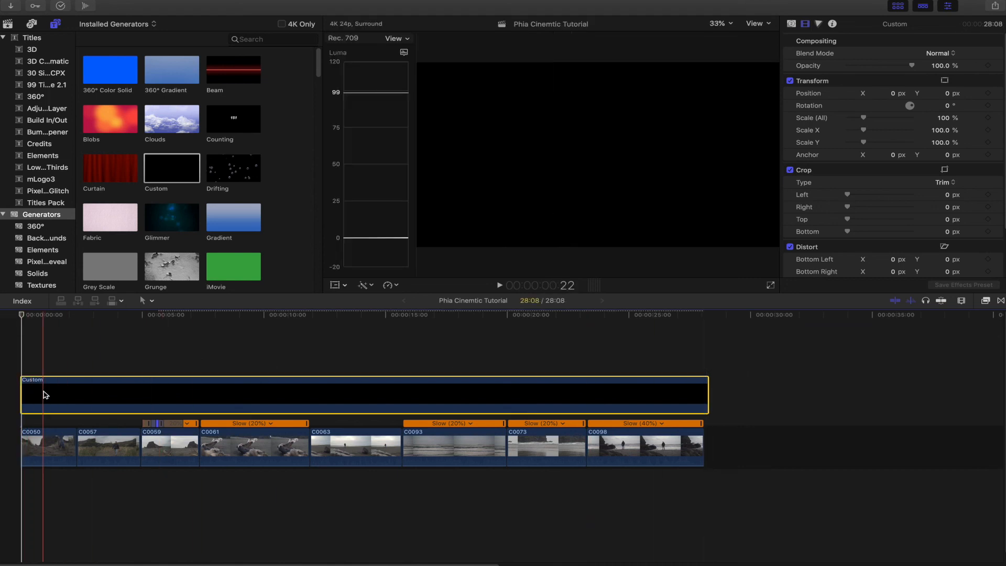
{"action": "left_click", "coordinate": [29, 355]}
{"action": "key", "text": "super+v"}
{"action": "left_click_drag", "start_coordinate": [81, 353], "coordinate": [61, 353]}
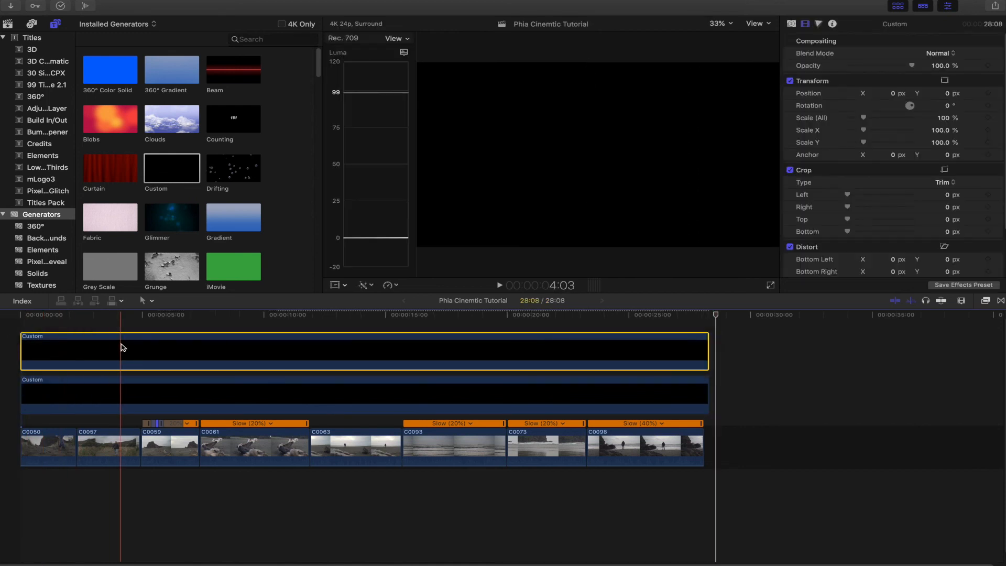
Step: Crop the top of the upper Custom generator by 1960 px
{"action": "left_click", "coordinate": [98, 388]}
{"action": "left_click", "coordinate": [76, 359]}
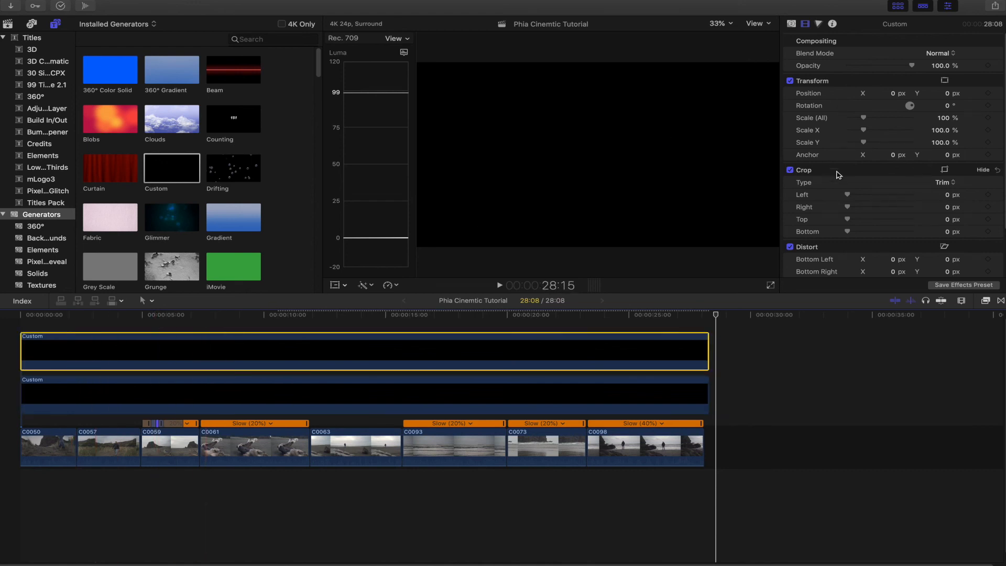
{"action": "scroll", "coordinate": [856, 203], "scroll_direction": "down", "scroll_amount": 3}
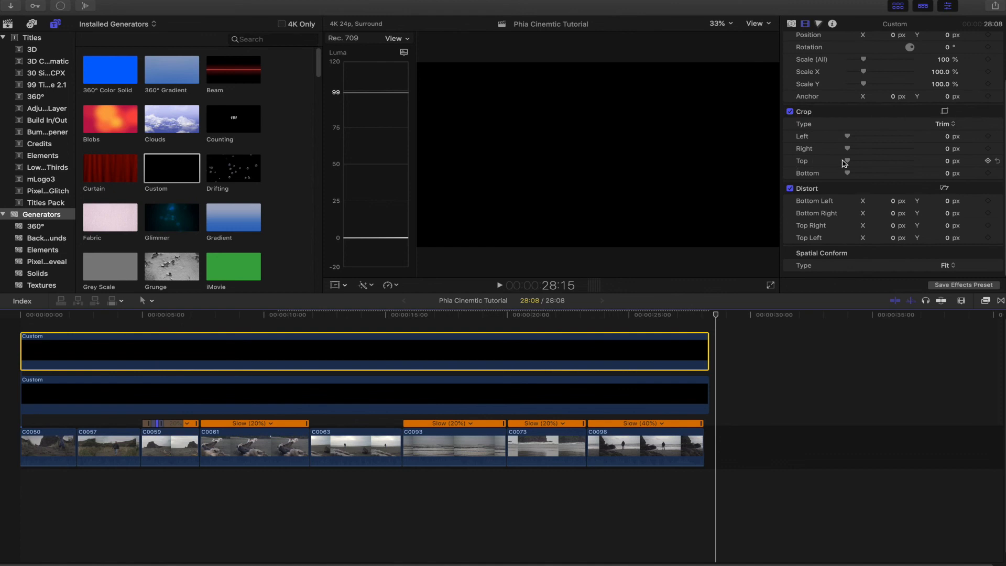
{"action": "left_click", "coordinate": [946, 162]}
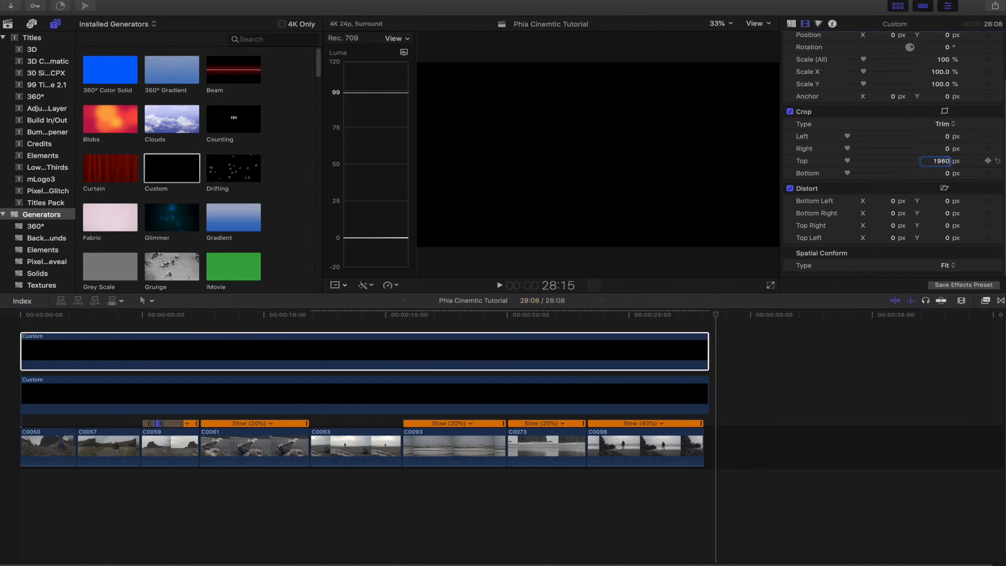
{"action": "key", "text": "Return"}
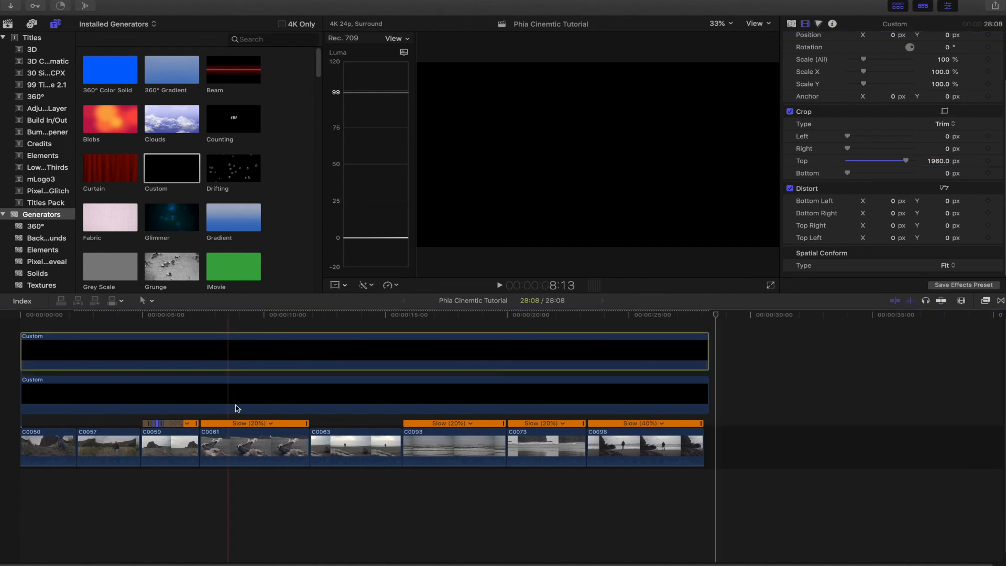
Step: Crop the bottom of the lower Custom generator by 1960 px and play the sequence back from the start
{"action": "left_click", "coordinate": [135, 397]}
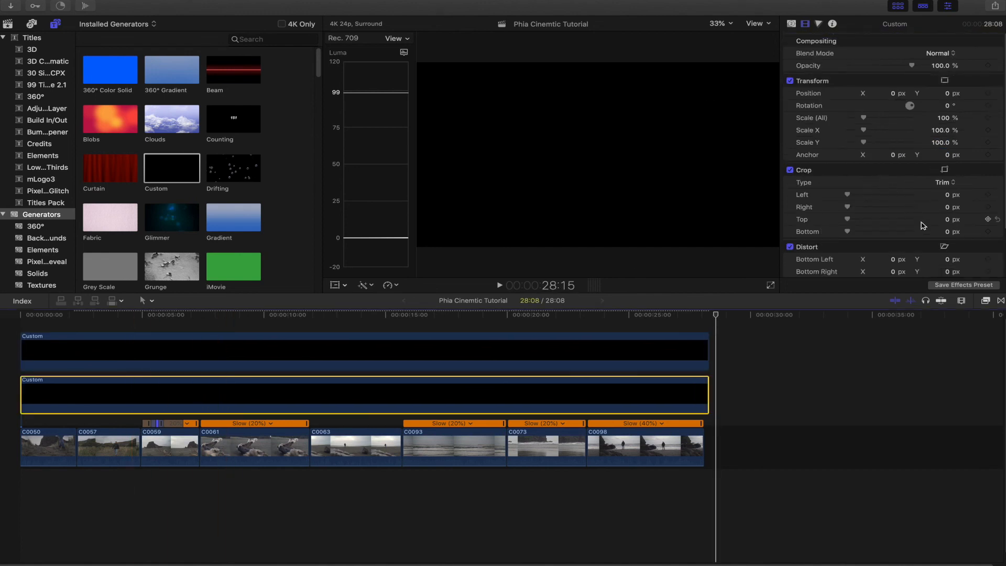
{"action": "left_click", "coordinate": [947, 233]}
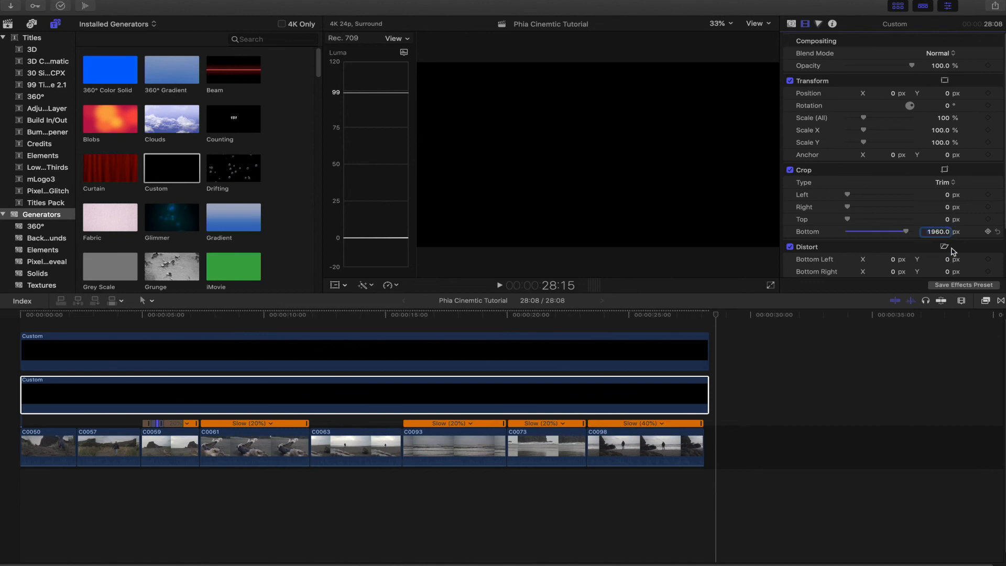
{"action": "left_click", "coordinate": [11, 412]}
{"action": "key", "text": "space"}
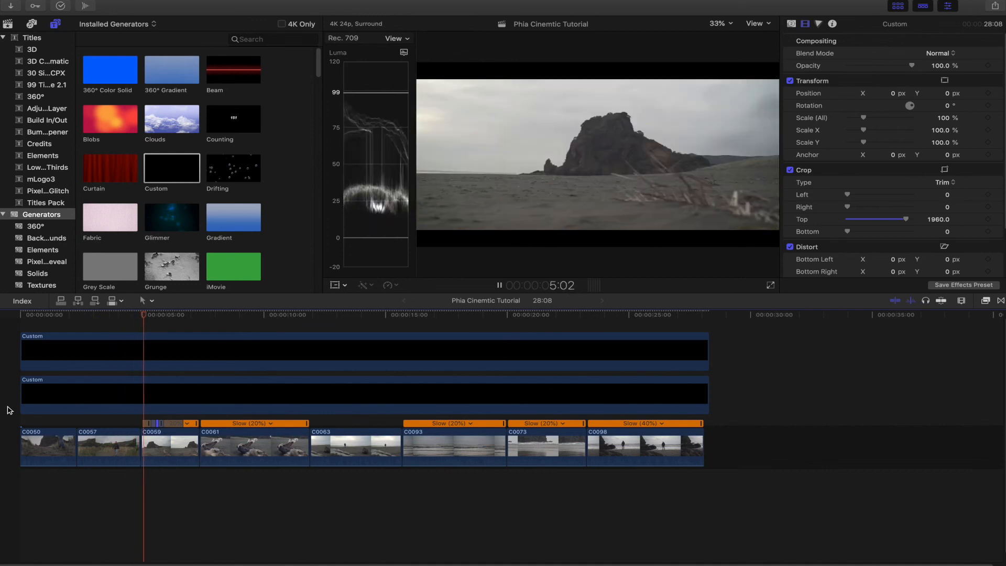
{"action": "key", "text": "space"}
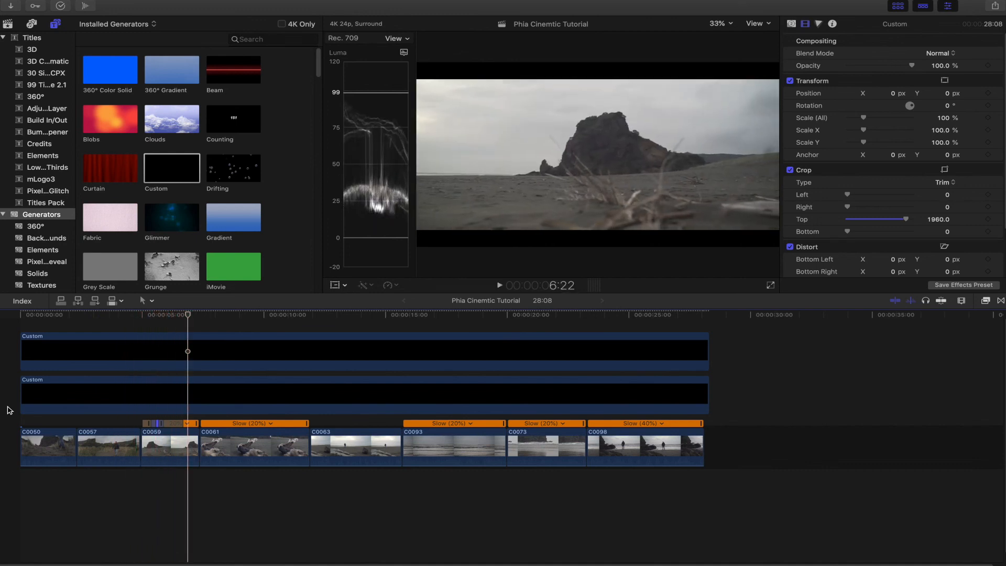